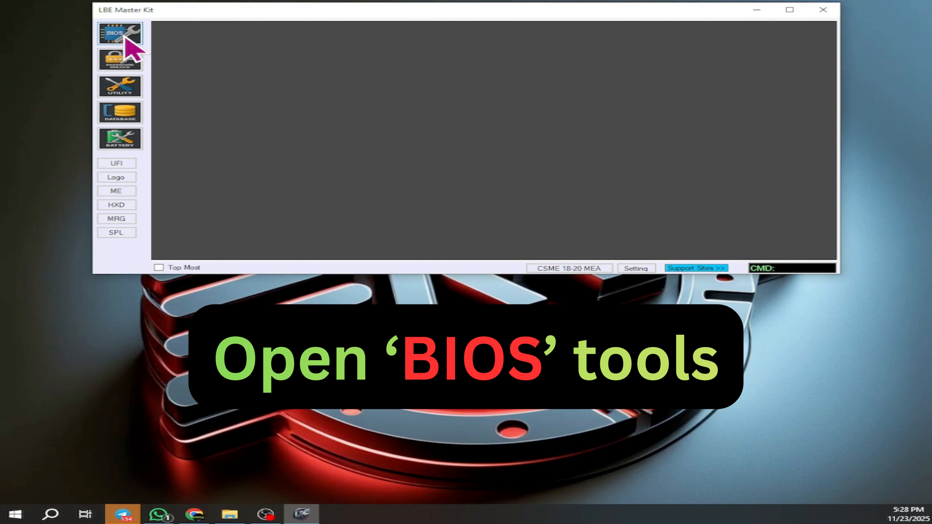
Step: Open the BIOS repair tool and load the dump W25Q128FV@SOIC8 new.BIN as SPI 1
left_click(764, 48)
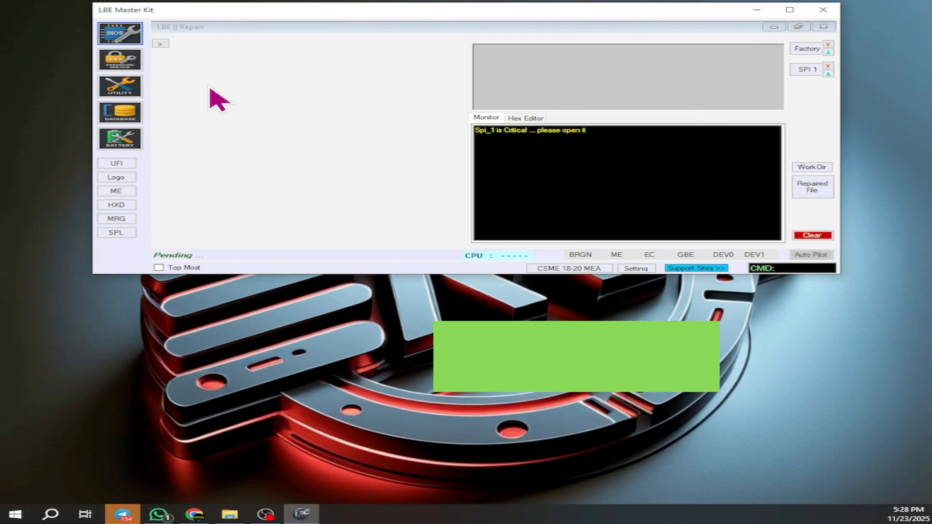
left_click(807, 72)
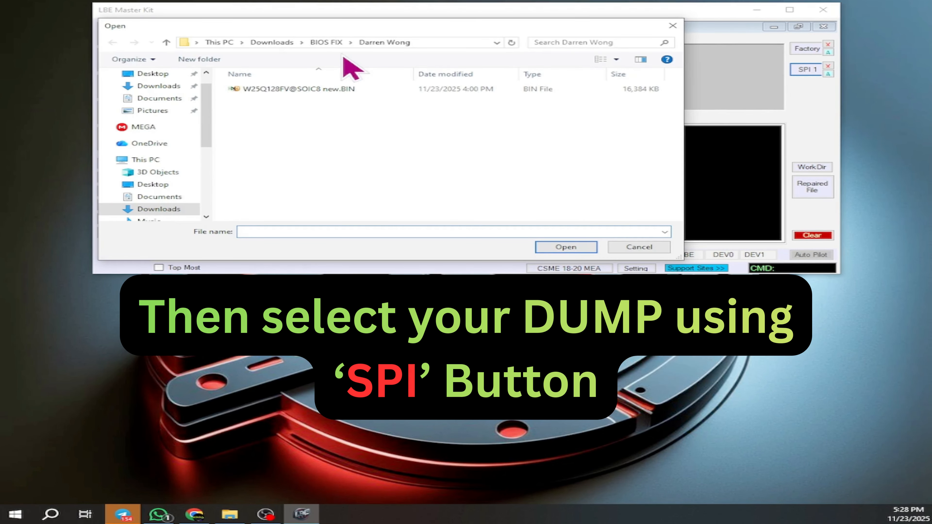
left_click(324, 43)
double_click(266, 90)
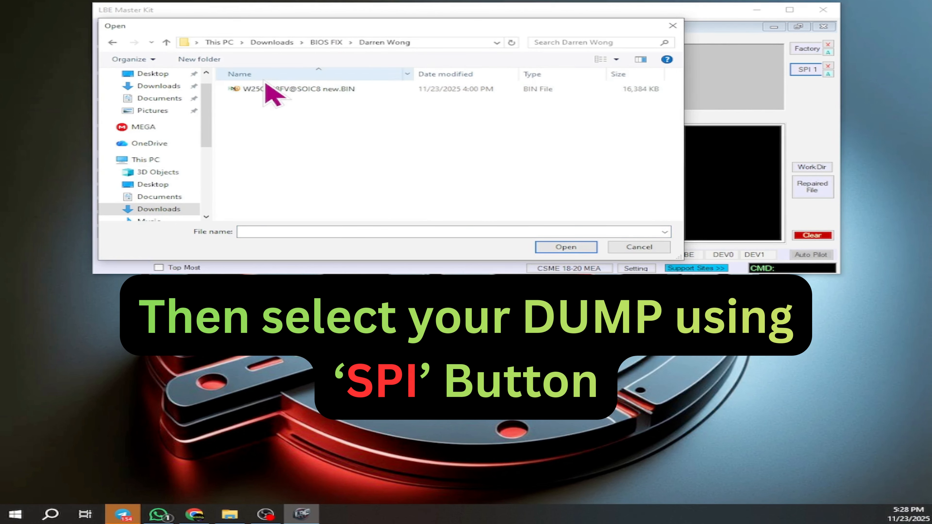
double_click(267, 91)
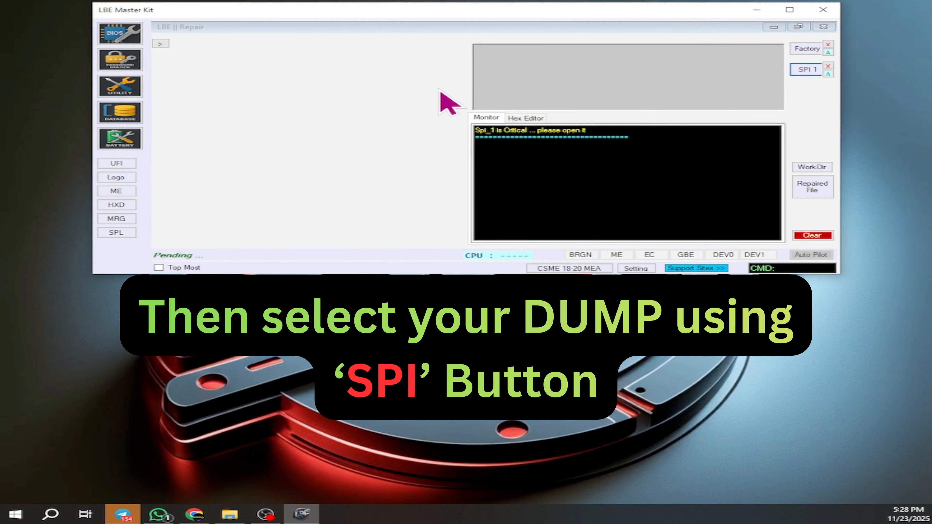
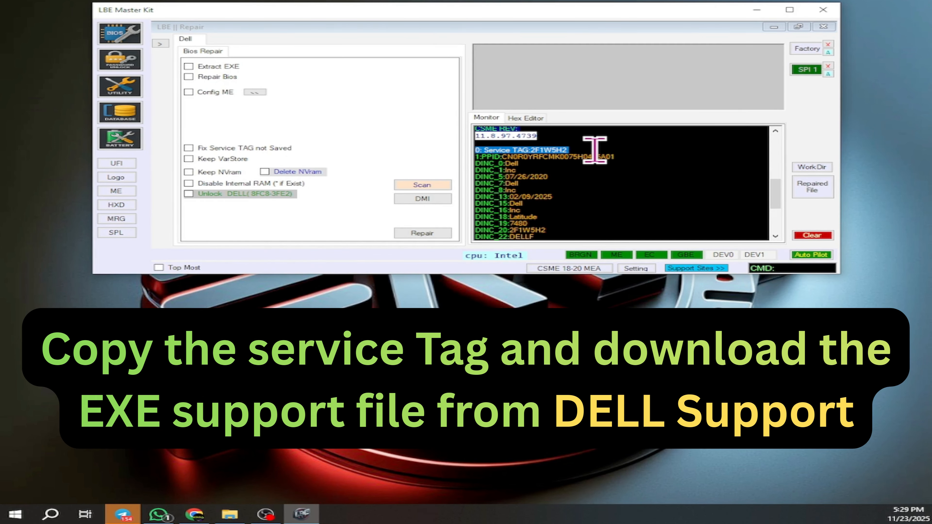
Step: Copy the service tag from the dump's monitor log and open Dell's drivers support site
left_click(595, 150)
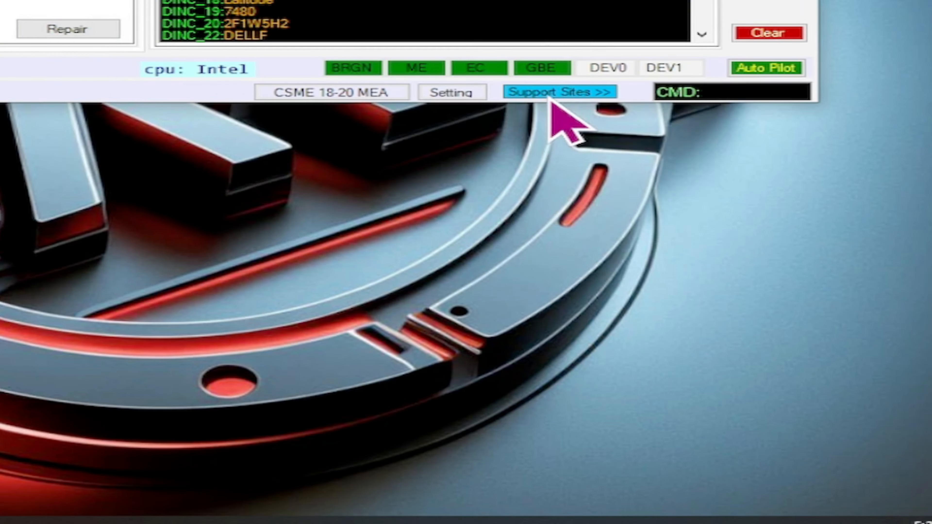
left_click(691, 270)
left_click(727, 289)
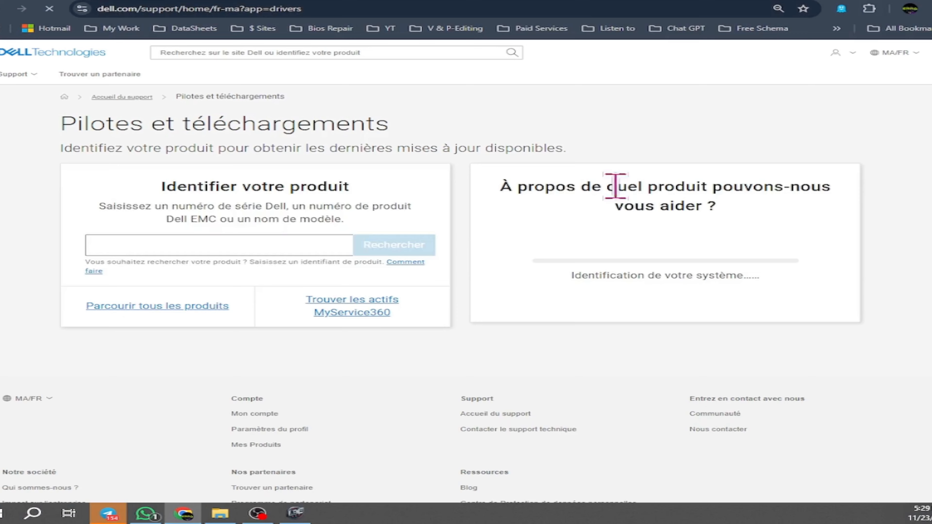
Step: Look up the laptop on Dell's drivers and downloads page using the copied service tag
left_click(274, 246)
right_click(274, 245)
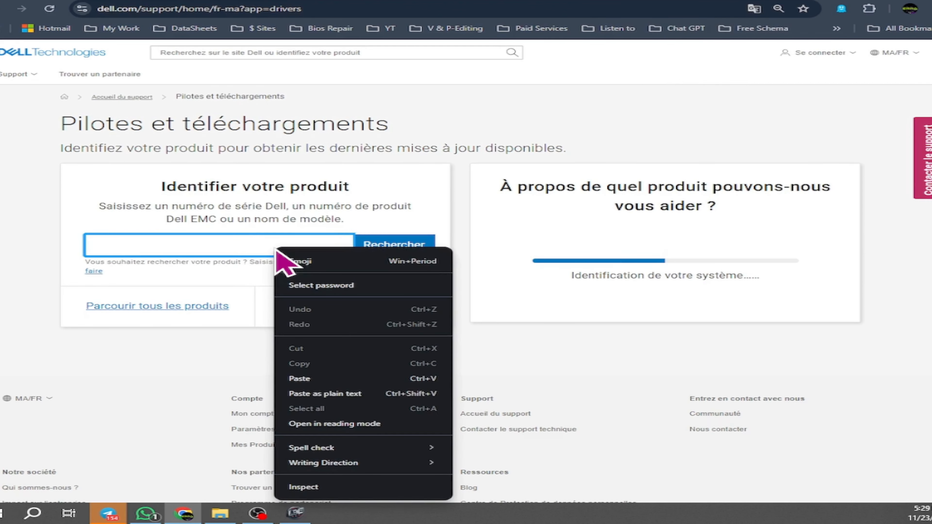
left_click(323, 391)
left_click(393, 245)
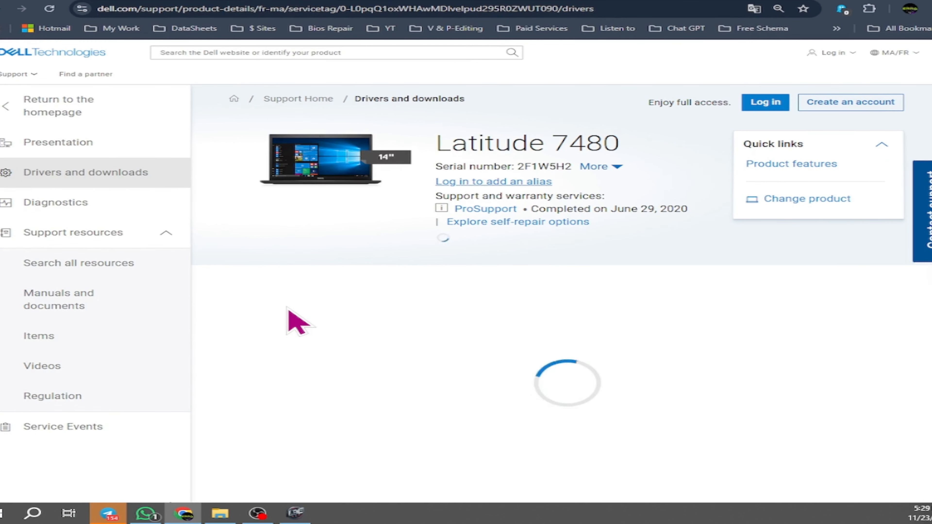
Step: Open the list of specific drivers for the Latitude 7480 and filter it to the BIOS category
scroll(287, 309, "down", 4)
scroll(660, 338, "up", 3)
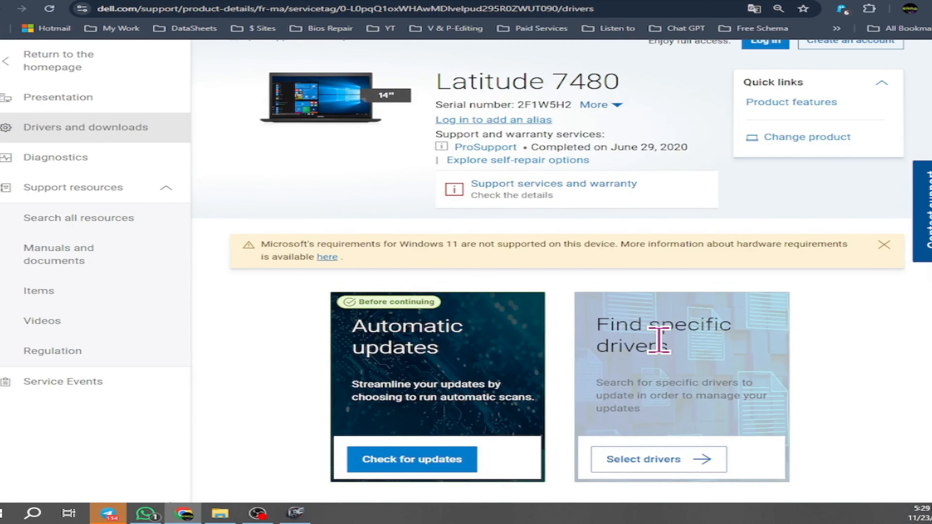
scroll(659, 340, "down", 4)
left_click(653, 306)
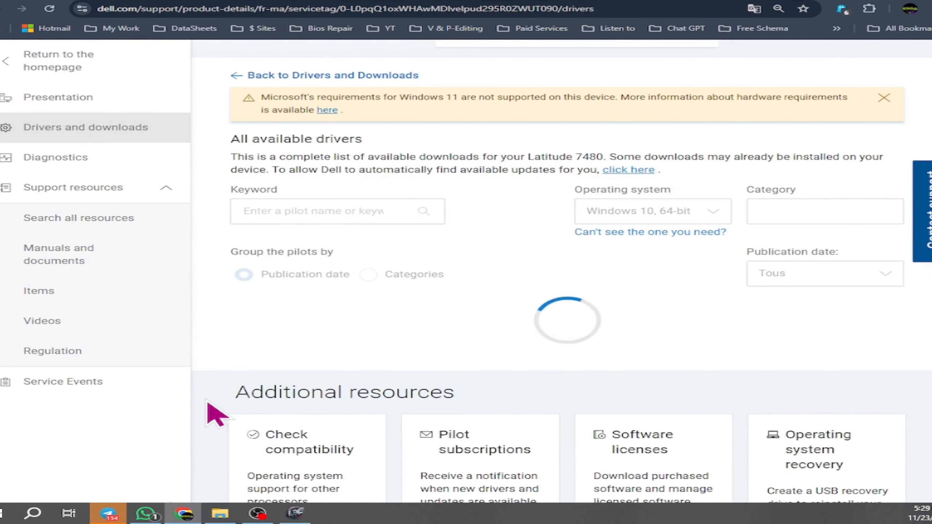
left_click(856, 210)
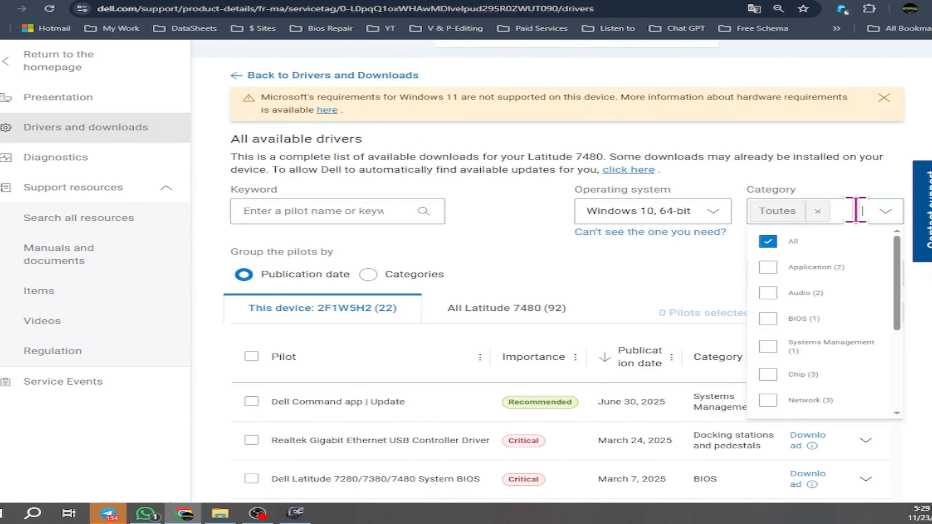
left_click(797, 318)
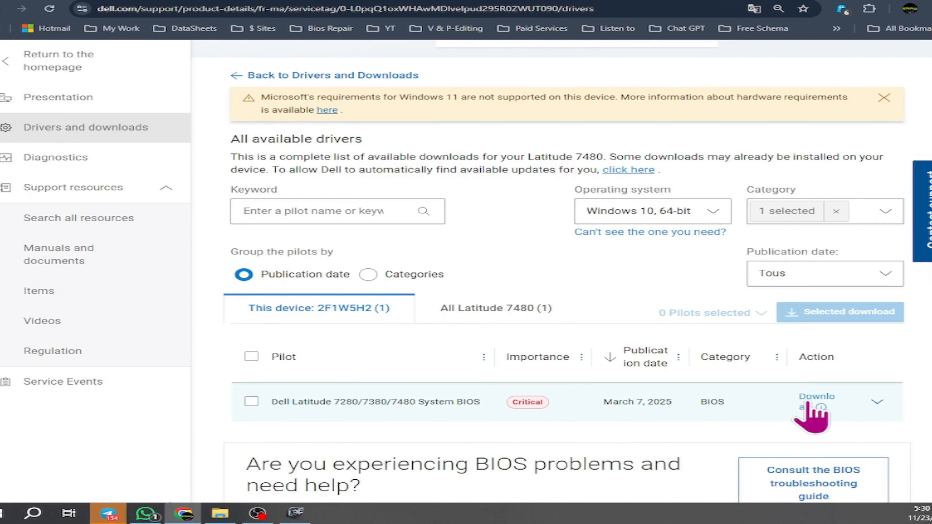
Step: Expand and select the Dell Latitude 7280/7380/7480 System BIOS entry, and open its driver details page
left_click(876, 404)
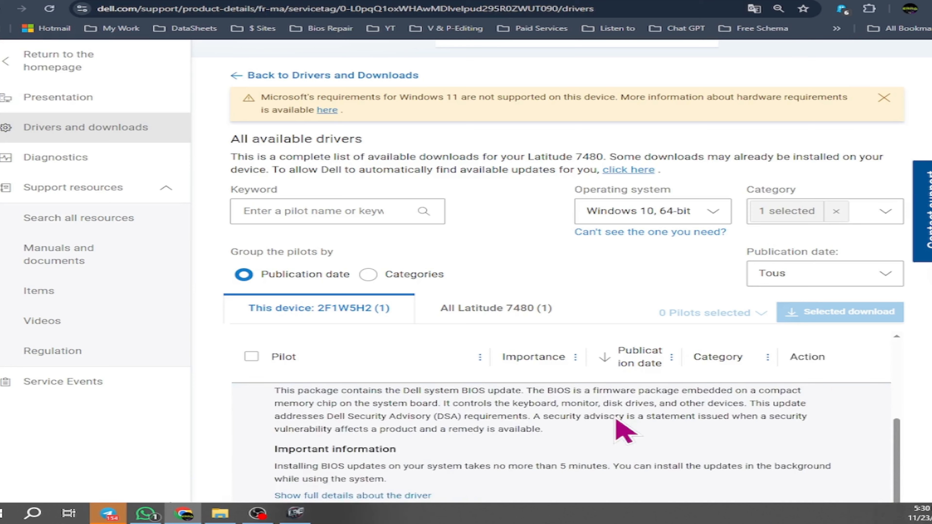
left_click(807, 401)
left_click(671, 312)
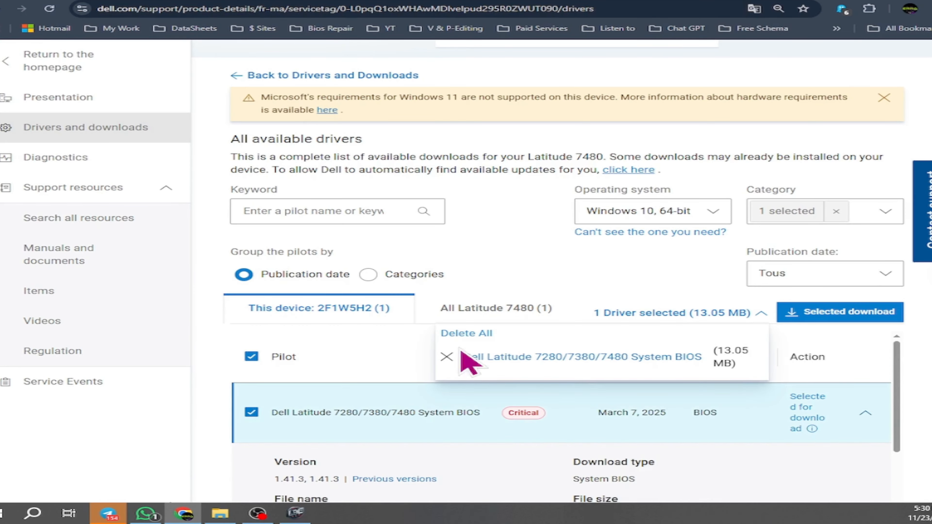
left_click(553, 364)
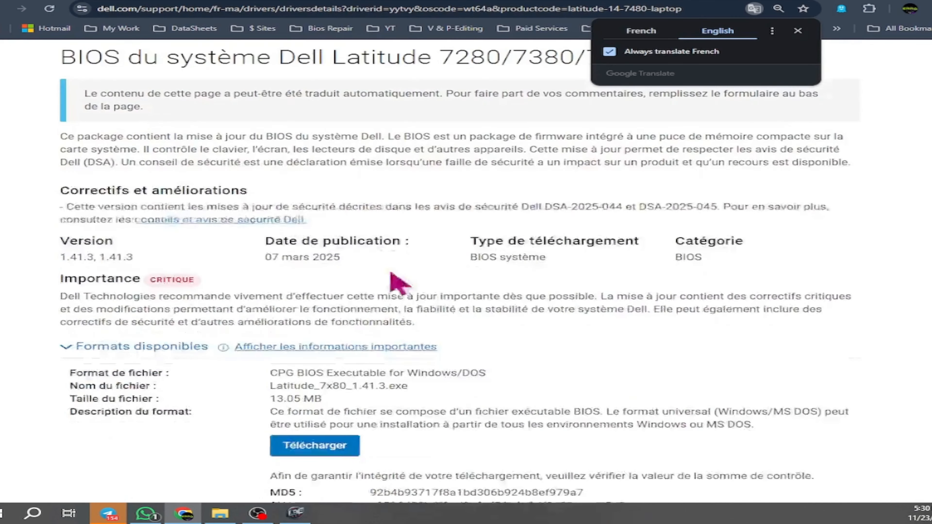
Step: Download the Windows/DOS executable Latitude_7x80_1.41.3.exe, not BIOS_IMG.rcv, into the customer's folder inside BIOS FIX
left_click_drag(272, 359, 358, 360)
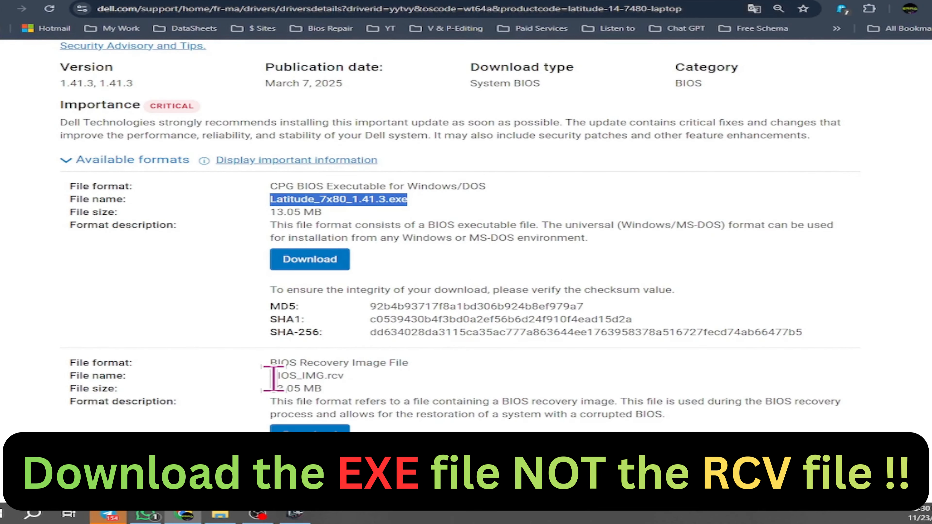
left_click_drag(273, 378, 344, 376)
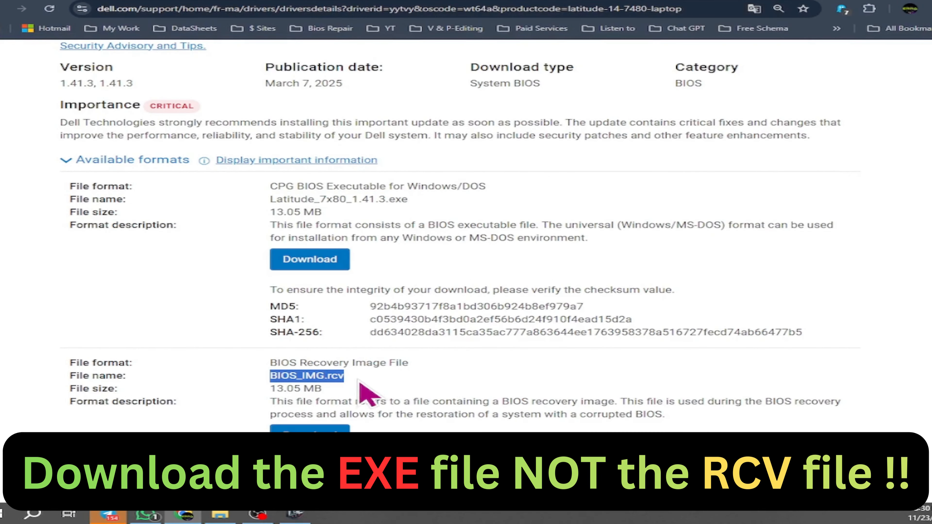
left_click(300, 262)
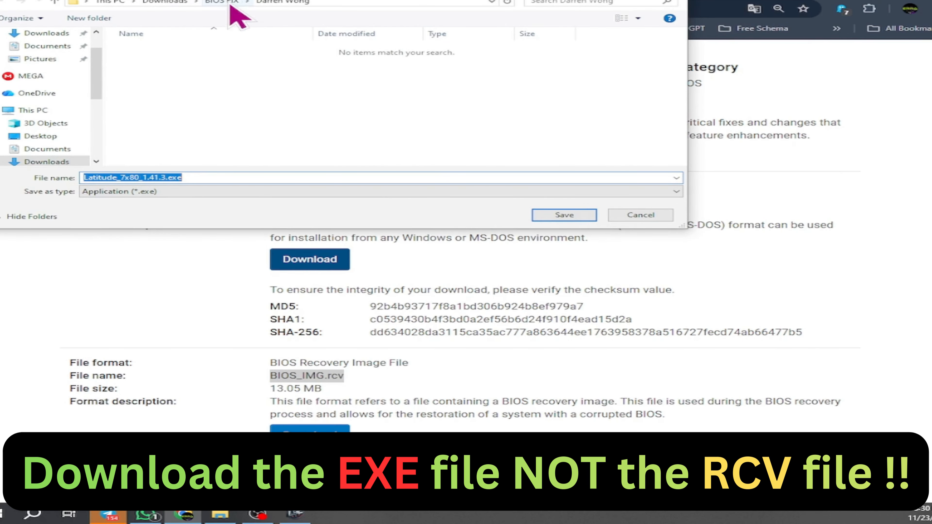
left_click(228, 3)
double_click(176, 49)
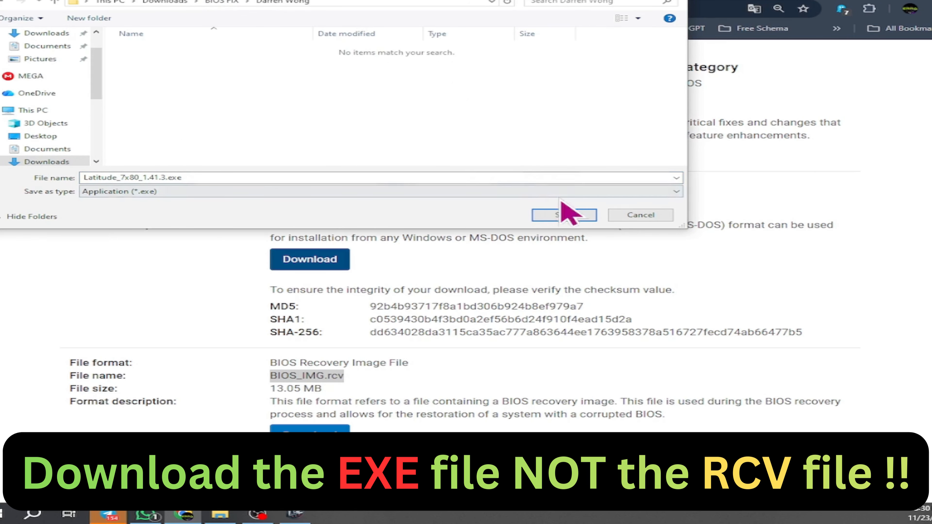
left_click(563, 213)
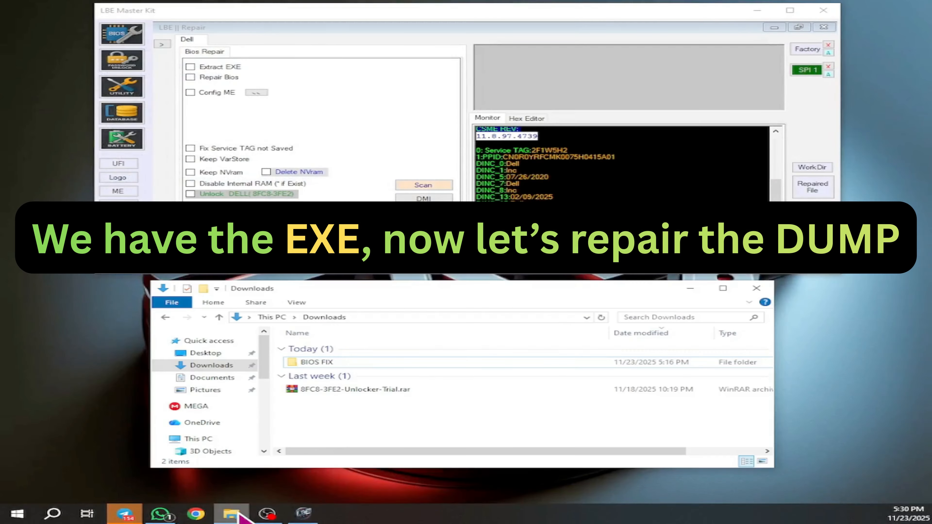
Step: Open the customer's folder under Downloads > BIOS FIX in File Explorer and locate Latitude_7x80_1.41.3.exe
double_click(359, 363)
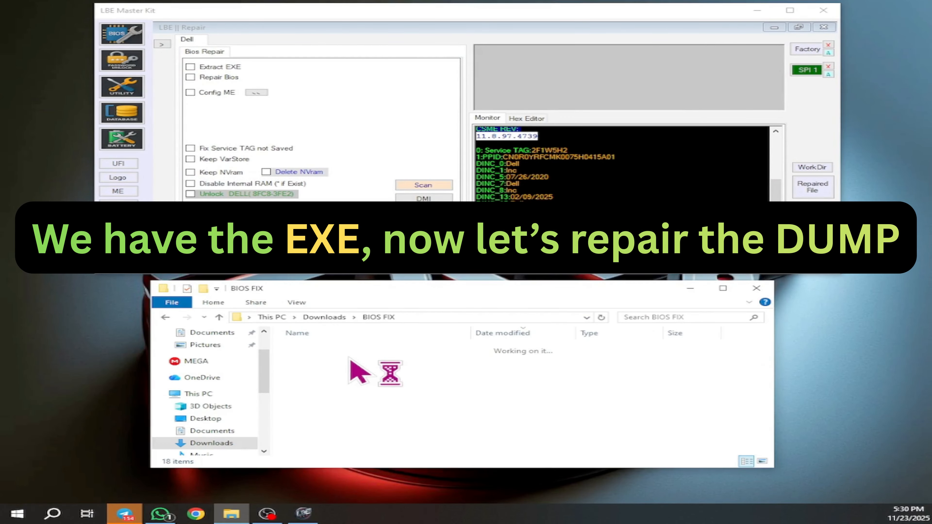
left_click(346, 352)
double_click(346, 352)
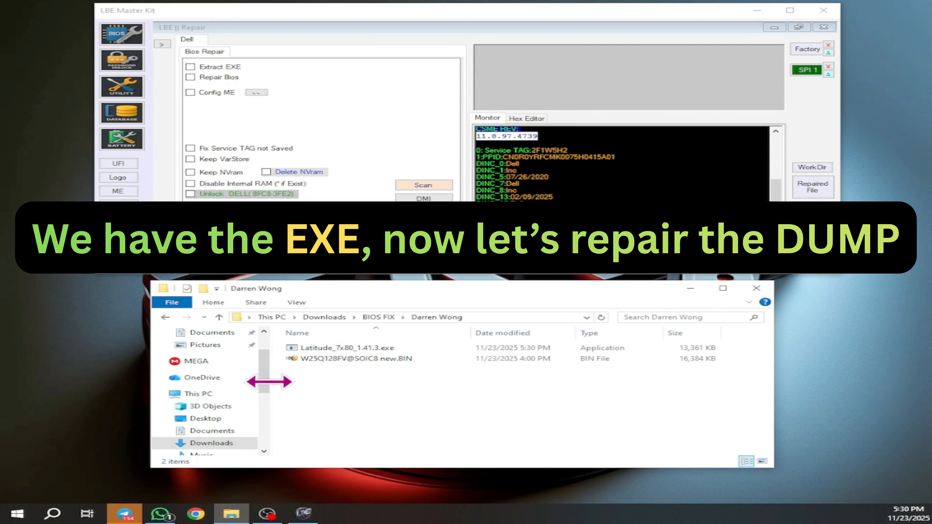
left_click_drag(269, 382, 198, 383)
left_click(270, 350)
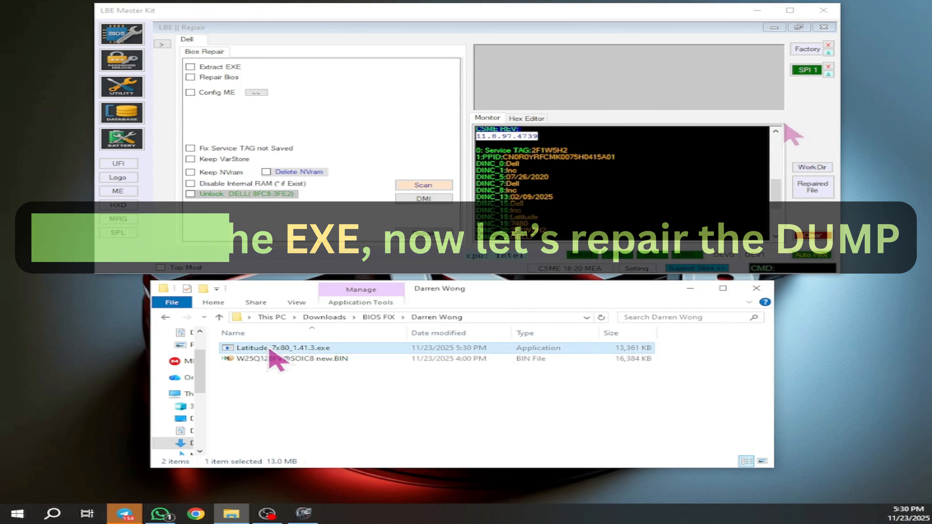
Step: Load Latitude_7x80_1.41.3.exe as the factory file in LBE Master Kit
left_click(807, 49)
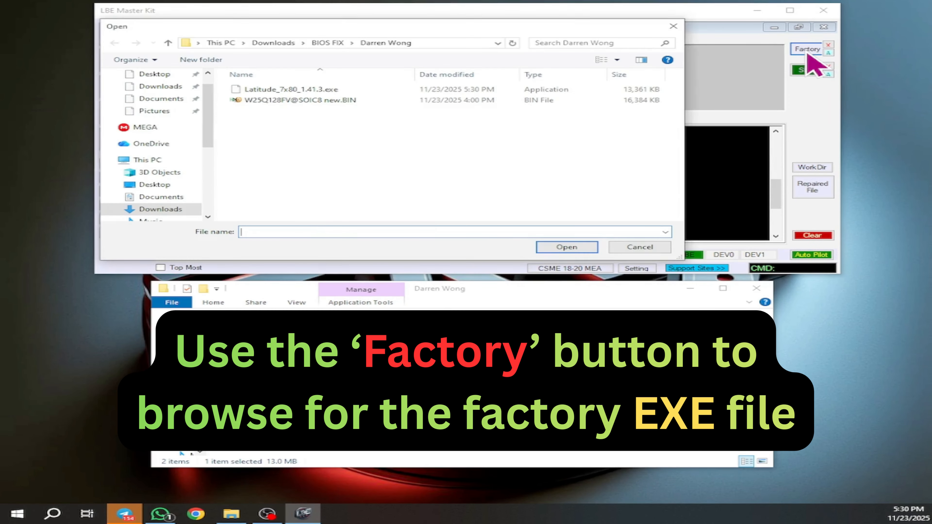
left_click(334, 92)
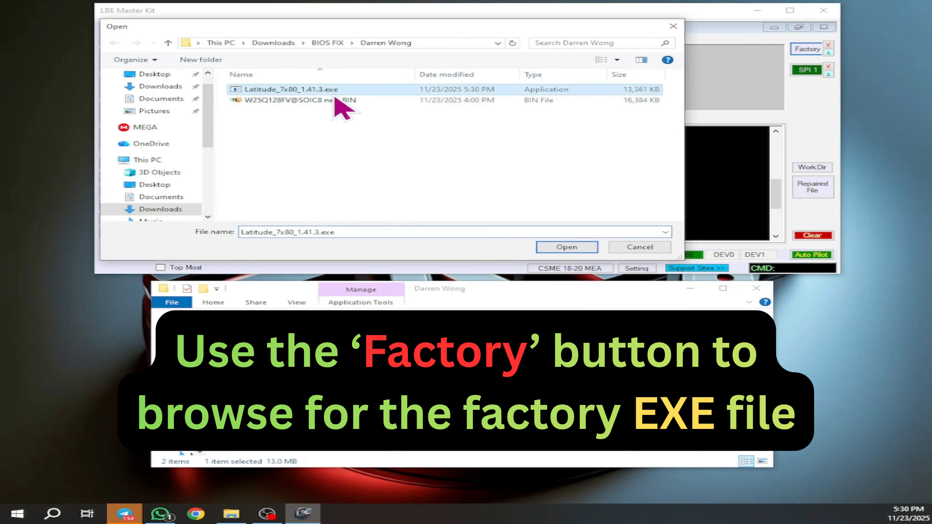
double_click(335, 94)
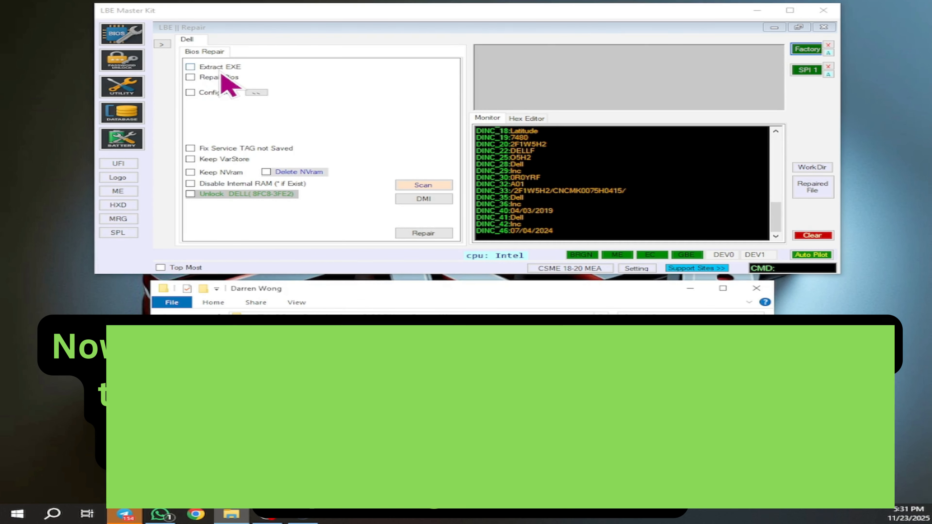
Step: Enable Extract EXE, Repair Bios and Config ME for the Dell dump, and extract the ME partition list
left_click(212, 69)
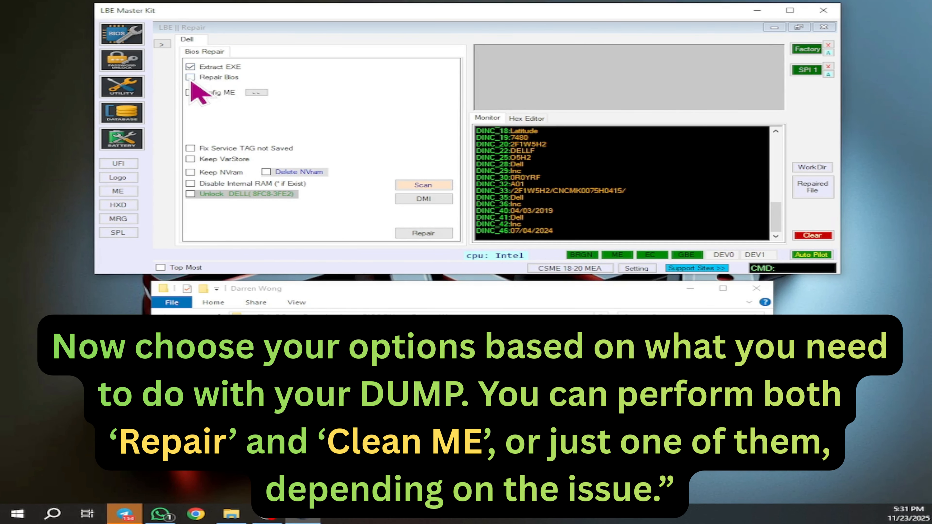
left_click(191, 78)
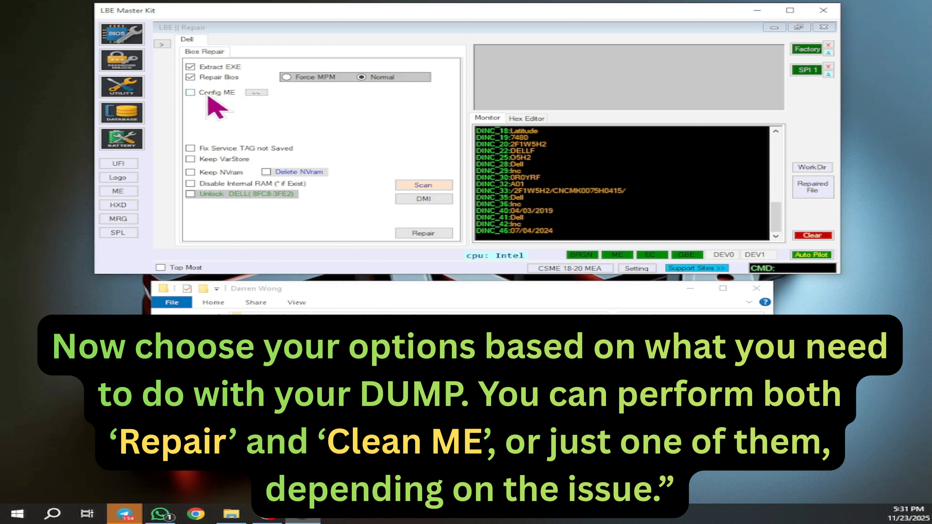
left_click(257, 92)
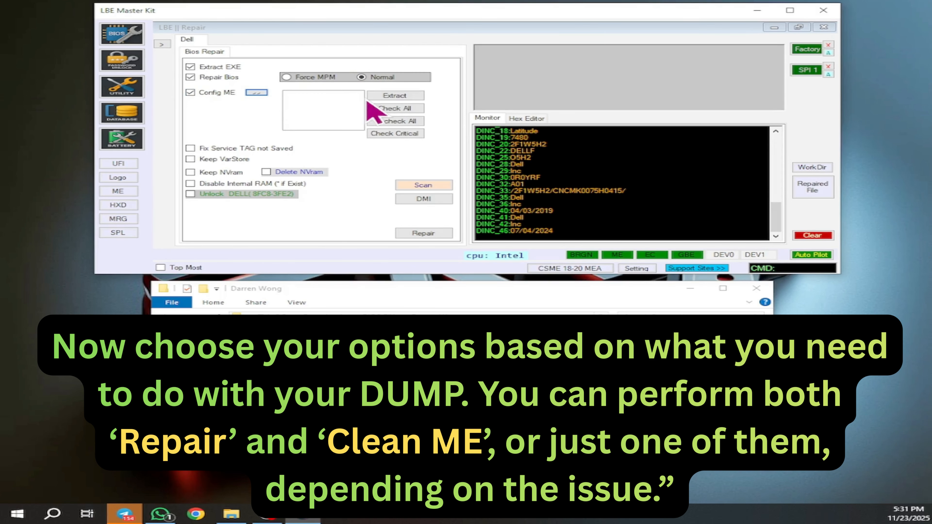
left_click(409, 99)
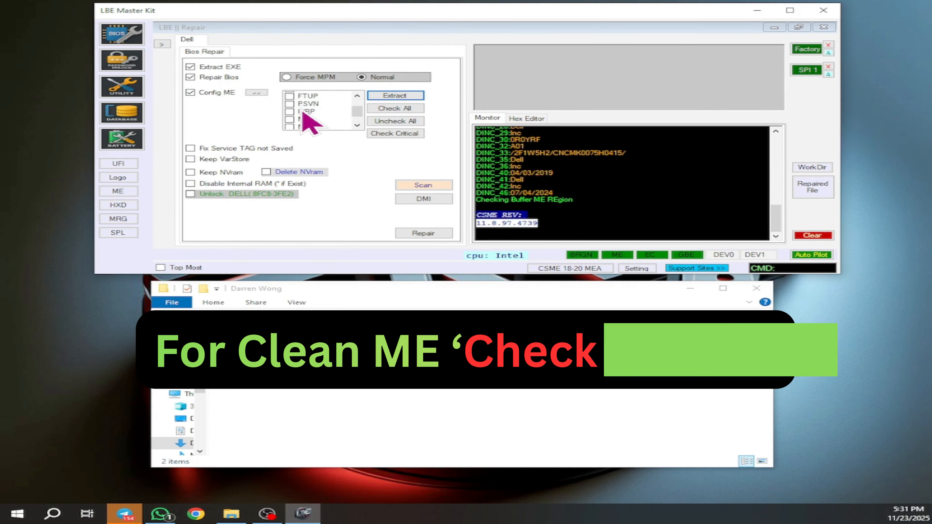
Step: Mark the critical ME partitions for cleaning and review the checked entries in the list
scroll(303, 114, "down", 1)
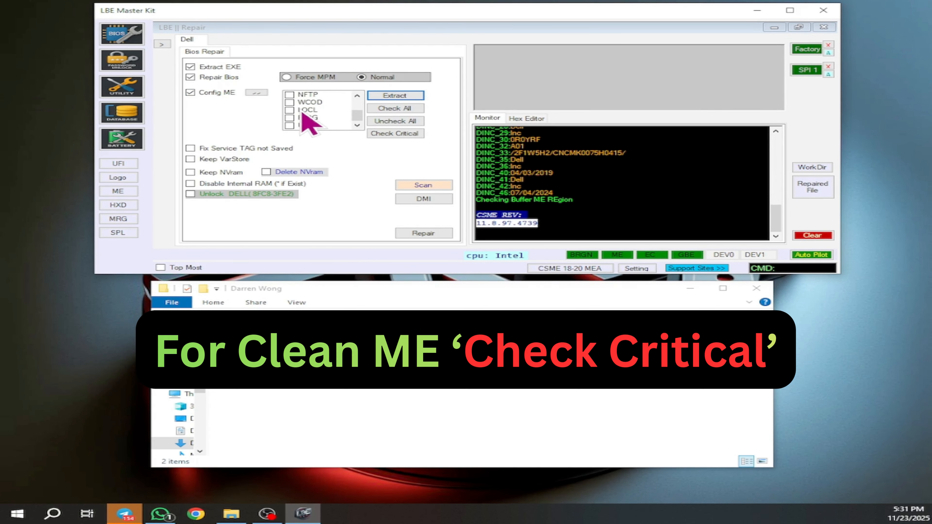
left_click(403, 138)
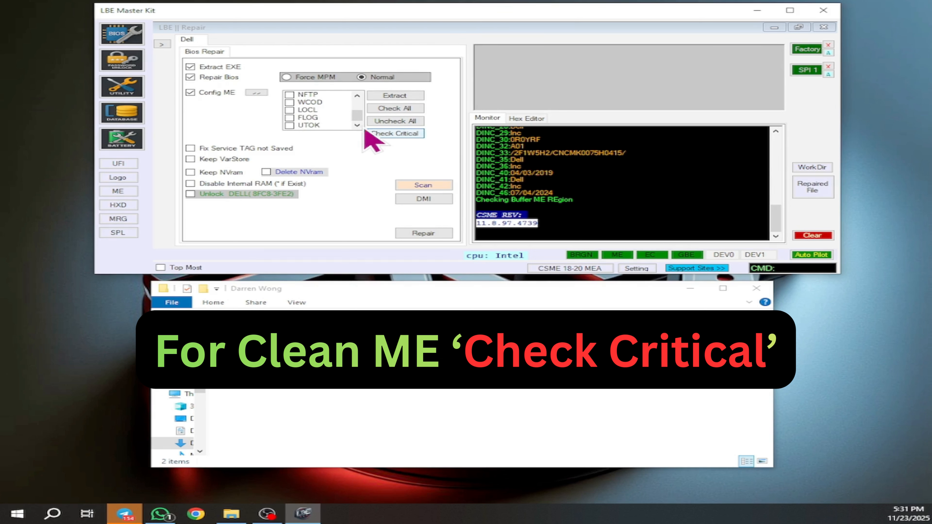
scroll(305, 114, "up", 2)
scroll(307, 116, "down", 1)
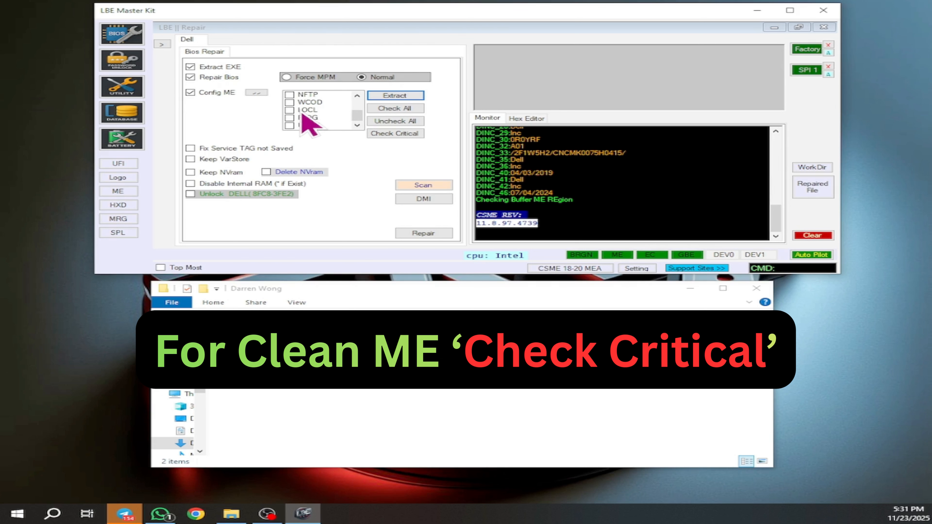
left_click(395, 133)
scroll(332, 127, "up", 3)
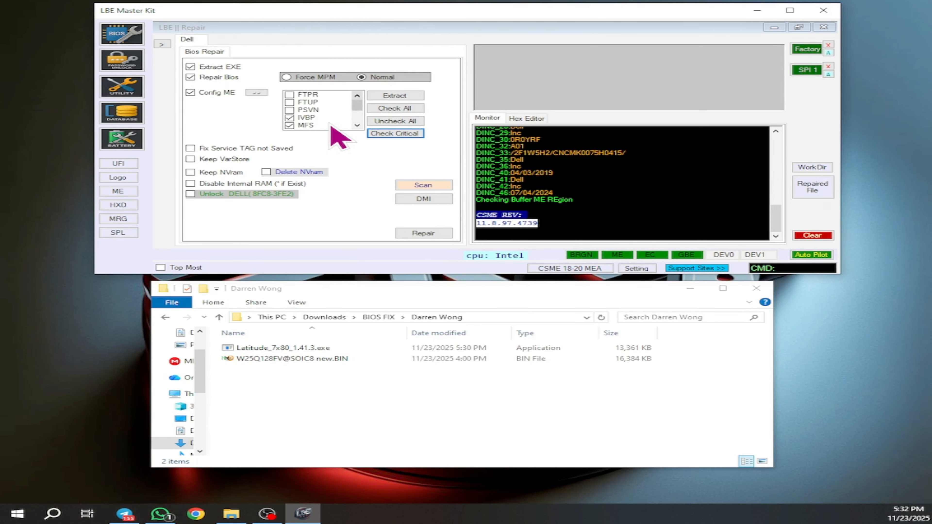
Step: Run the Dell repair, accepting the 079F_07F3_07A0 firmware and the Intel Management Engine (VPro LP) update as extracted sources
scroll(331, 125, "down", 2)
scroll(331, 126, "down", 2)
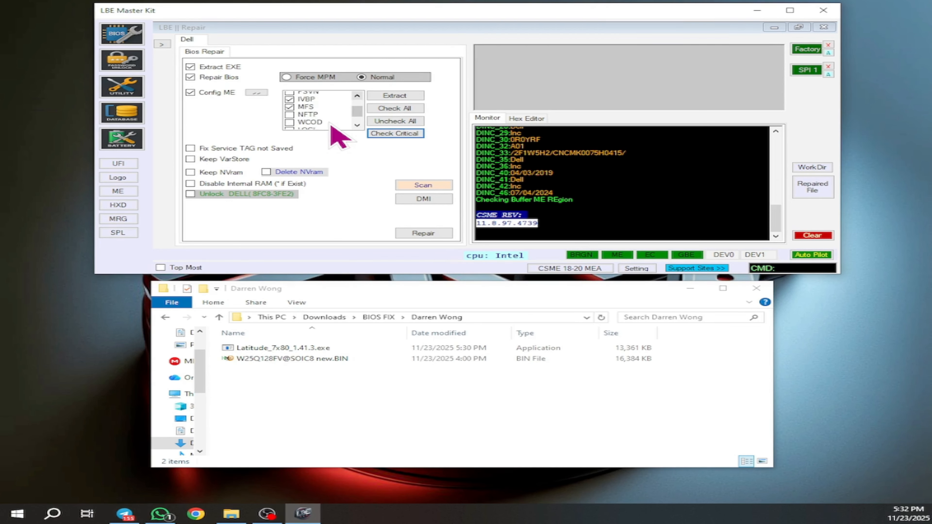
left_click(428, 236)
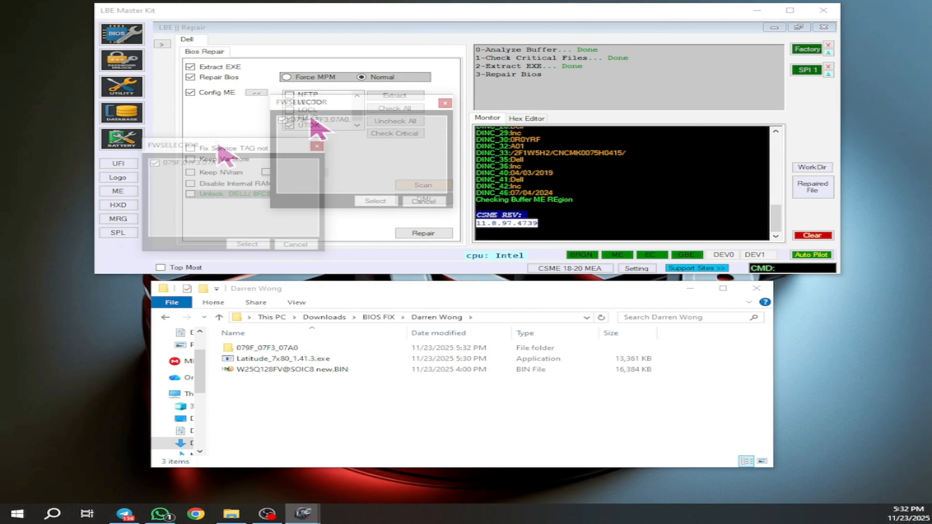
left_click(374, 204)
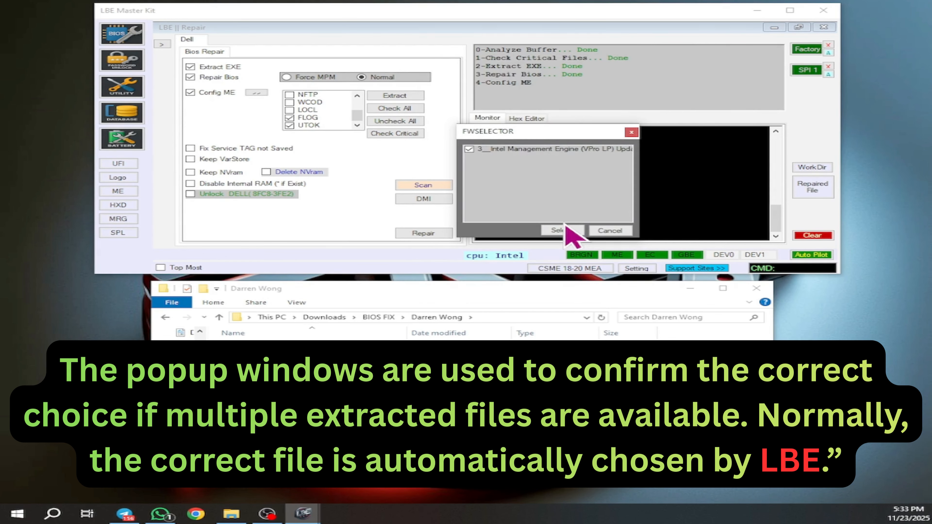
left_click(565, 227)
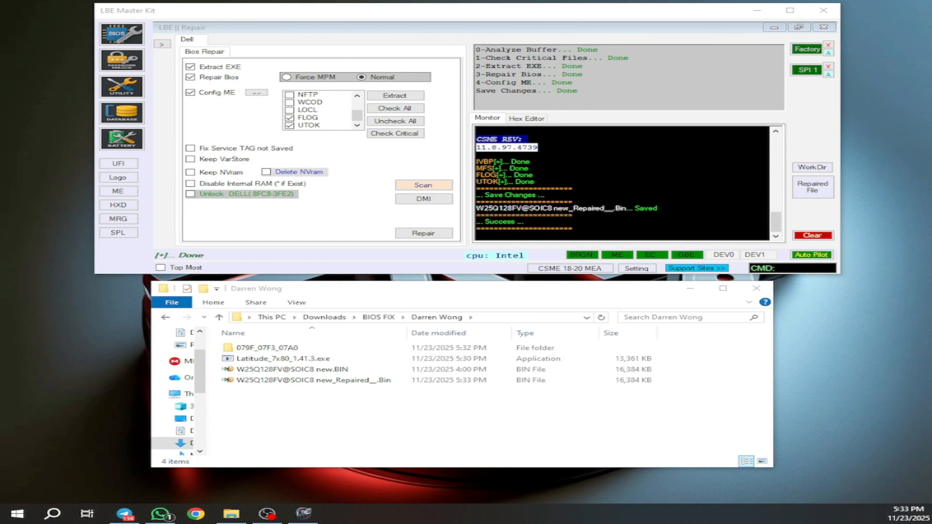
Step: Select W25Q128FV@SOIC8 new_Repaired__.Bin in the customer's folder, sort the files by newest modification date, and widen the name column
left_click(339, 380)
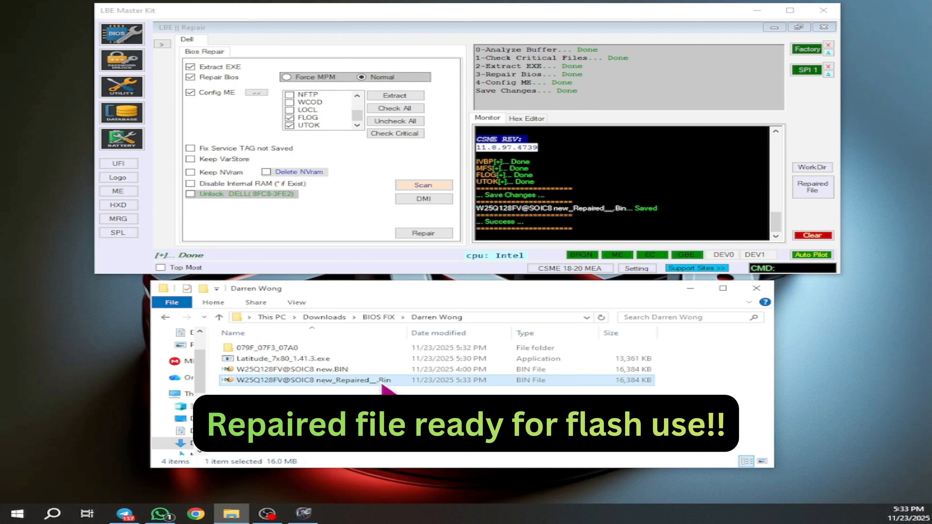
left_click(442, 333)
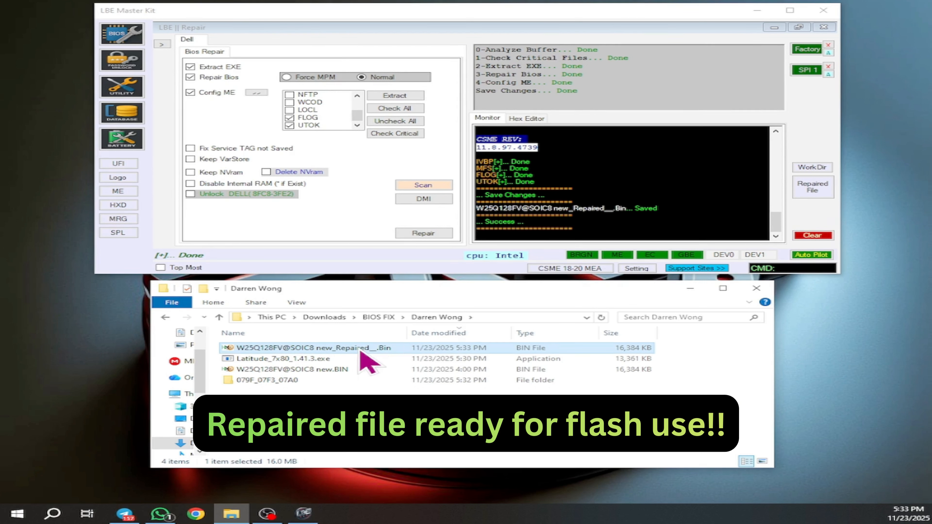
left_click_drag(419, 330, 439, 330)
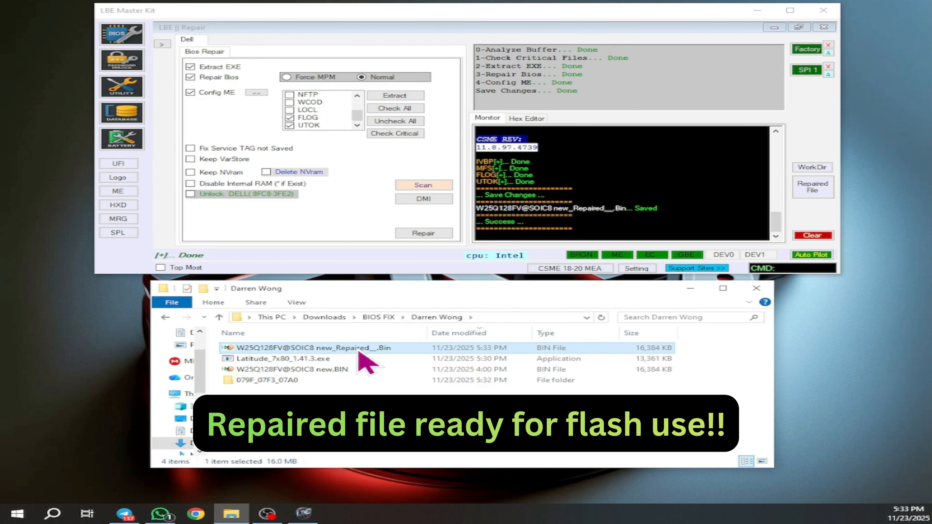
Step: Analyze W25Q128FV@SOIC8 new_Repaired__.Bin in ME Analyzer with default options and check its File System State
left_click(757, 10)
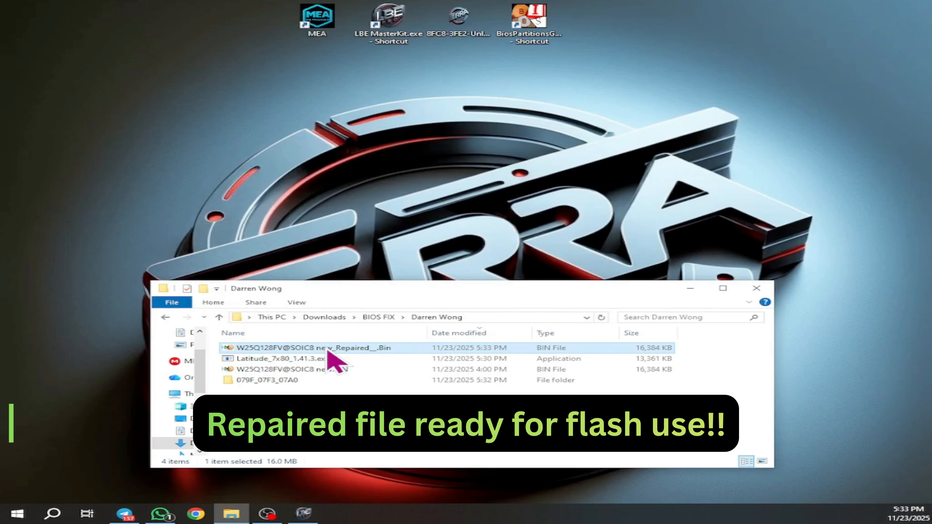
left_click_drag(328, 352, 319, 26)
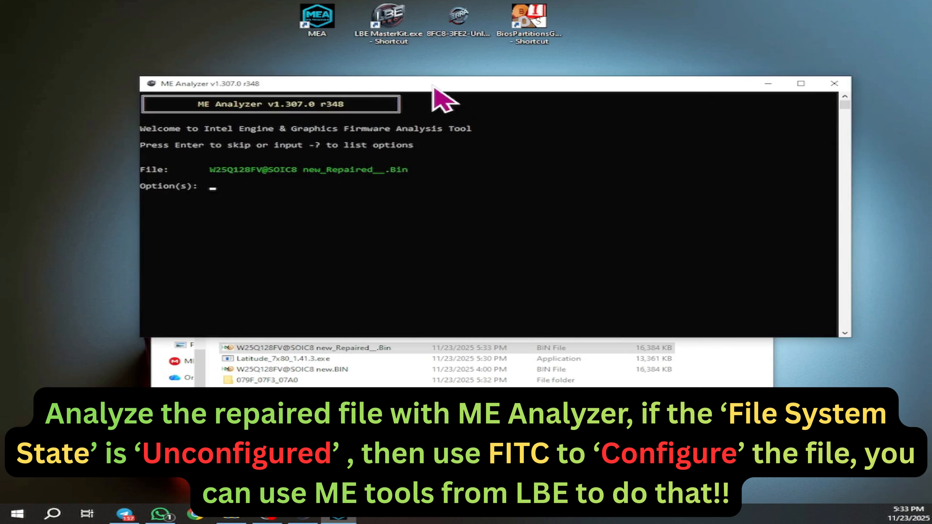
key("Return")
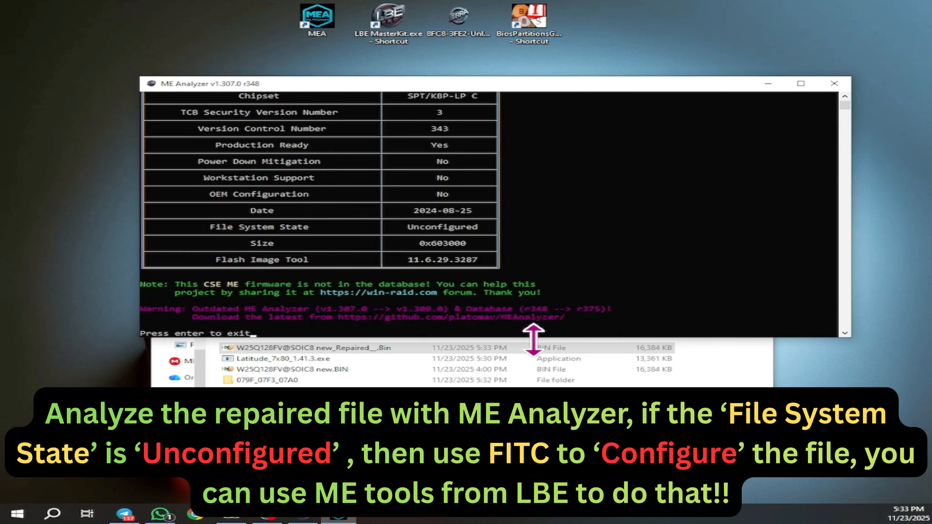
scroll(492, 353, "up", 6)
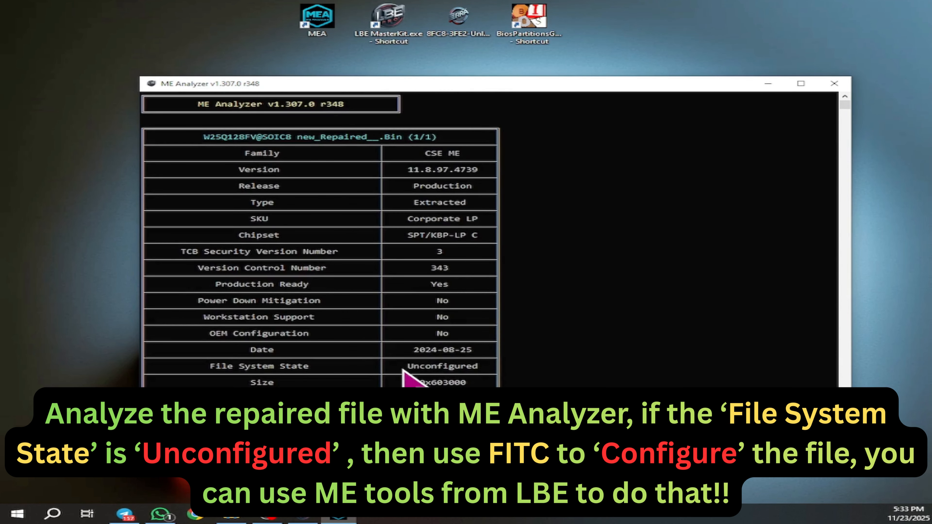
left_click_drag(410, 368, 476, 372)
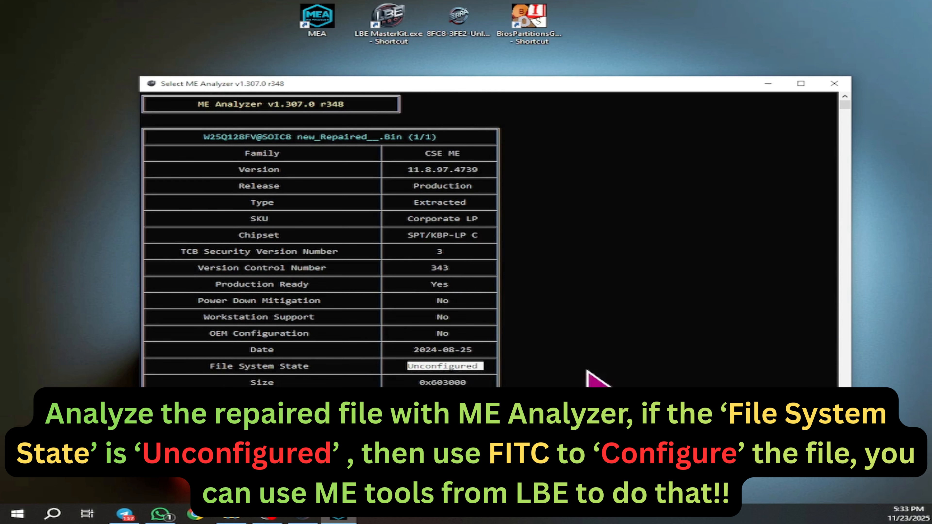
left_click_drag(852, 287, 648, 285)
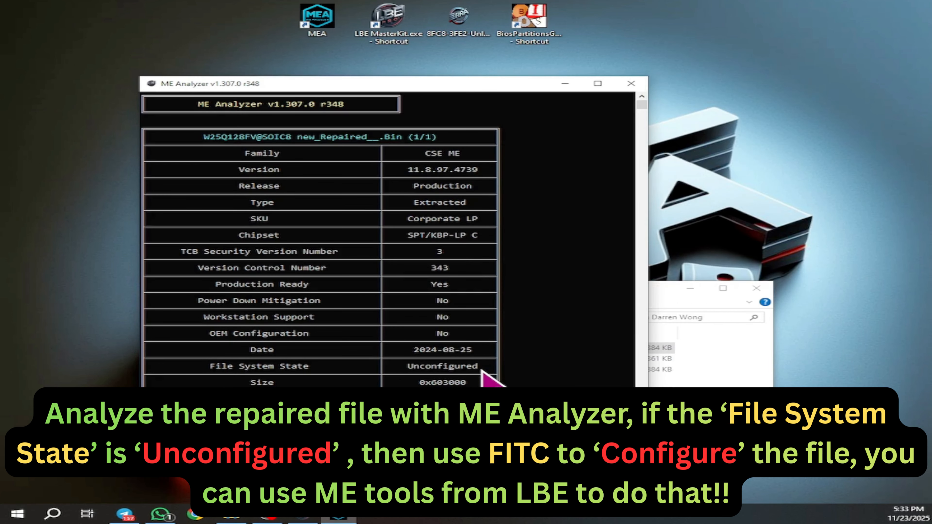
left_click_drag(477, 367, 416, 374)
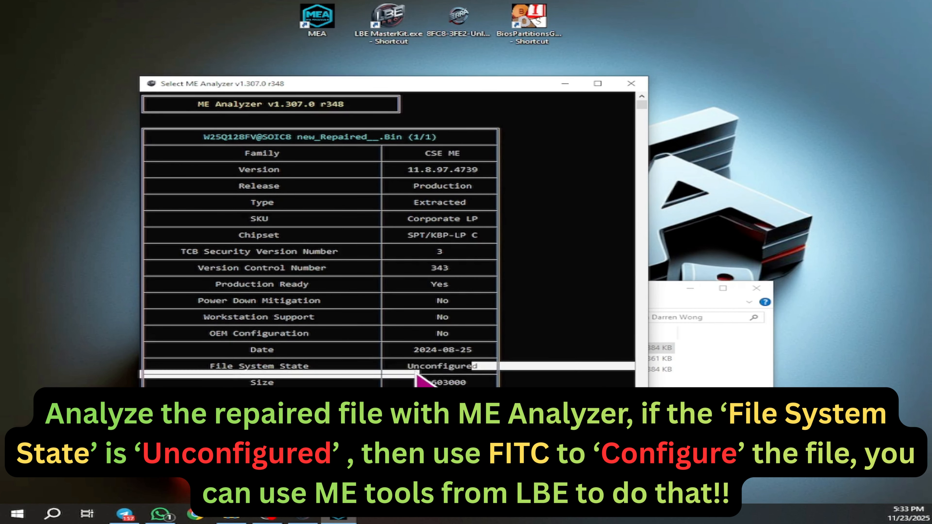
Step: Return to LBE Master Kit, open the ME Utility, and load W25Q128FV@SOIC8 new_Repaired__.Bin as the original file
left_click(565, 84)
left_click(315, 520)
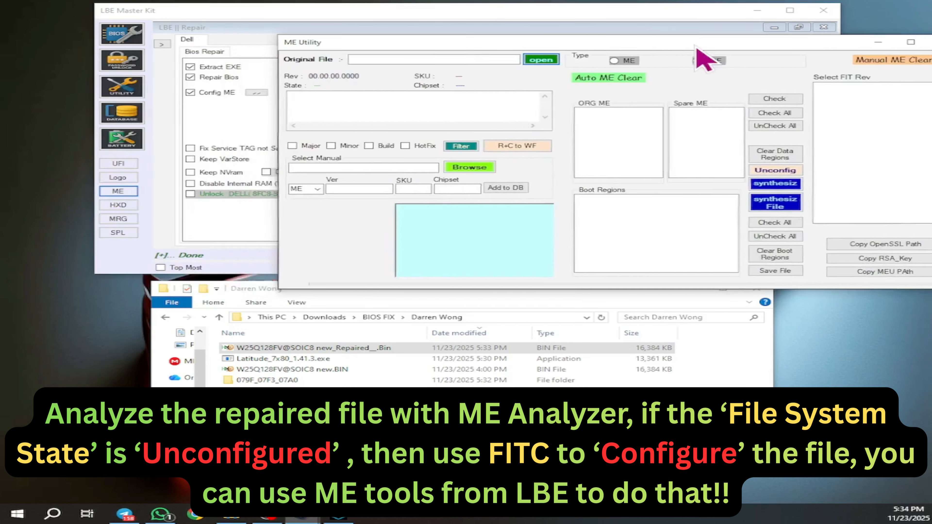
left_click_drag(694, 47, 547, 75)
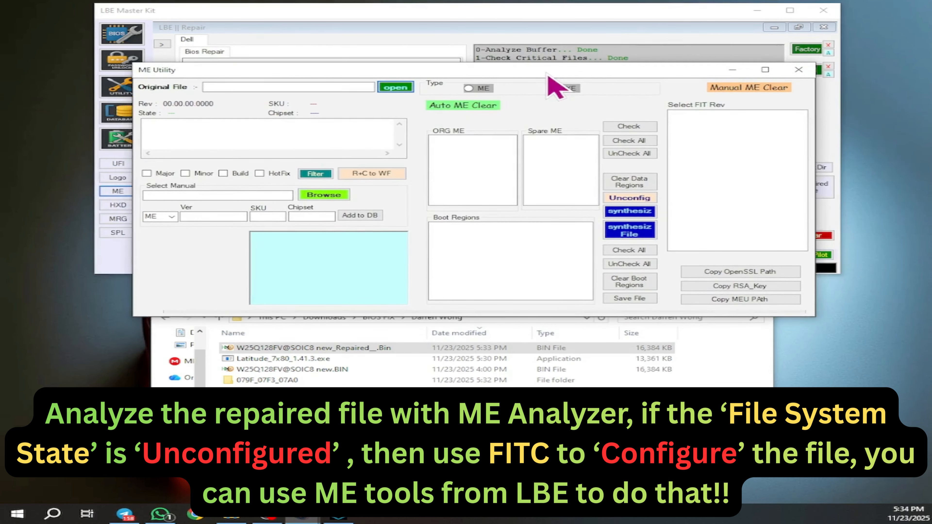
left_click_drag(305, 348, 319, 89)
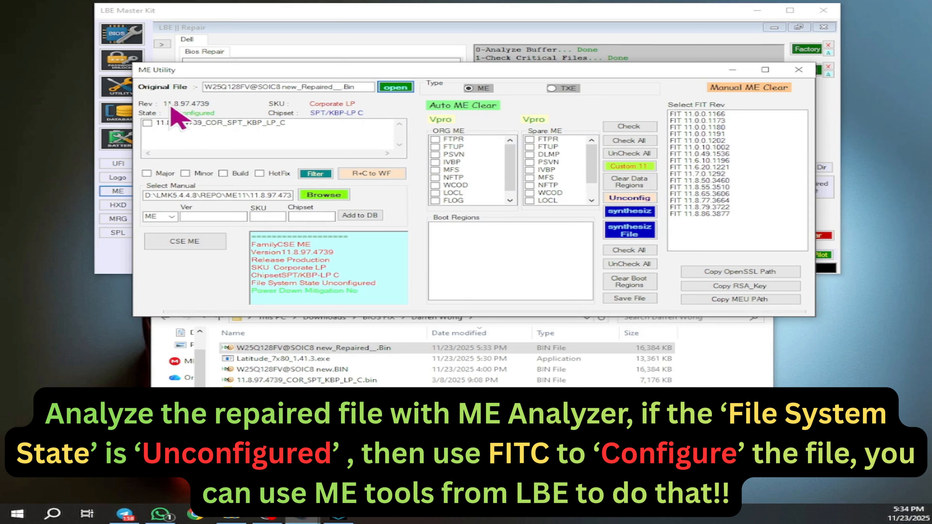
Step: Launch FIT 11.8.86.3877 for manual ME cleaning and accept 11.8.97.4739_COR_SPT_KBP_LP_C.bin as the ME file
left_click(694, 207)
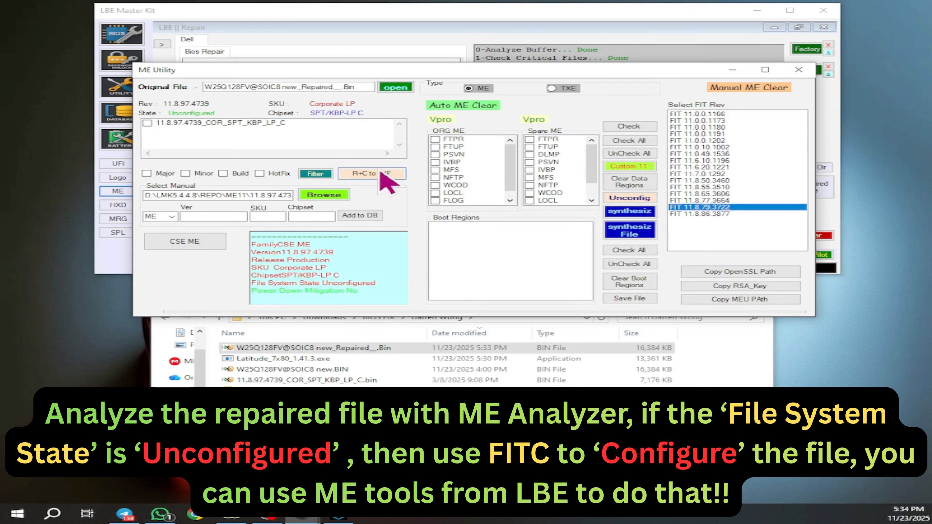
left_click(712, 214)
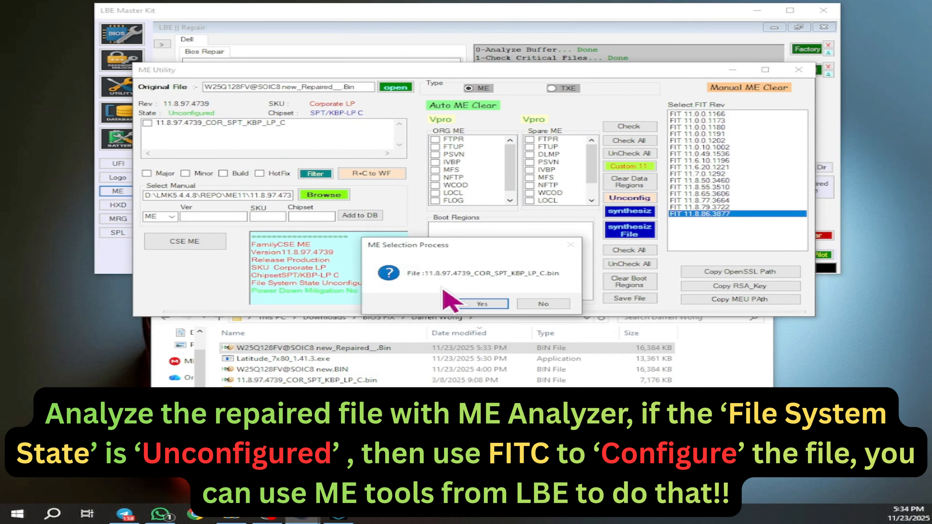
left_click(491, 307)
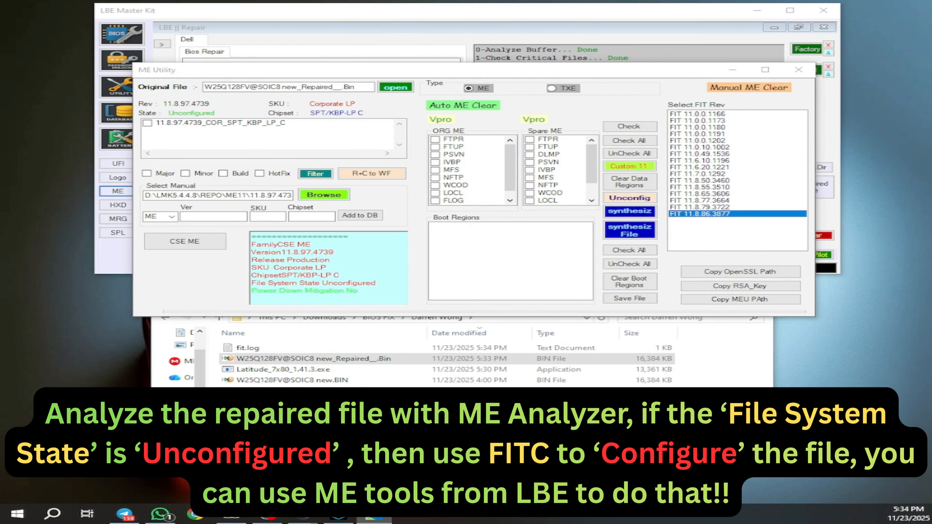
Step: Load W25Q128FV@SOIC8 new_Repaired__.Bin from the customer's folder into Intel Flash Image Tool and fit its window on the desktop
left_click_drag(0, 42, 373, 50)
left_click(232, 514)
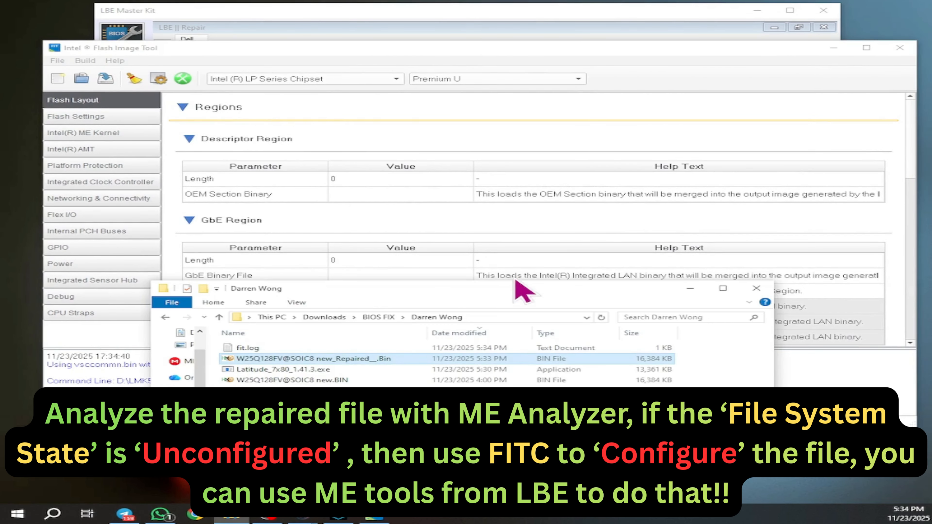
left_click_drag(501, 289, 511, 330)
left_click_drag(257, 397, 436, 198)
left_click_drag(522, 54, 522, 31)
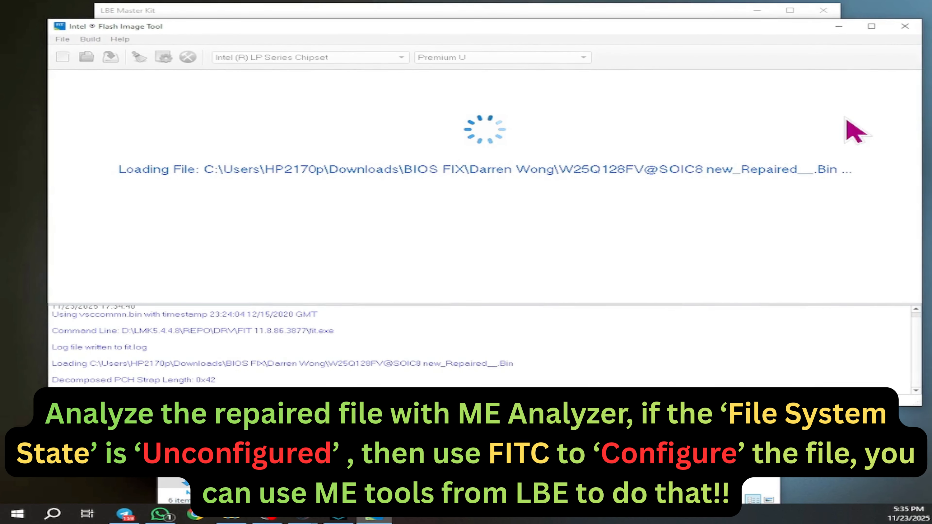
left_click_drag(913, 138, 751, 136)
left_click_drag(408, 42, 462, 41)
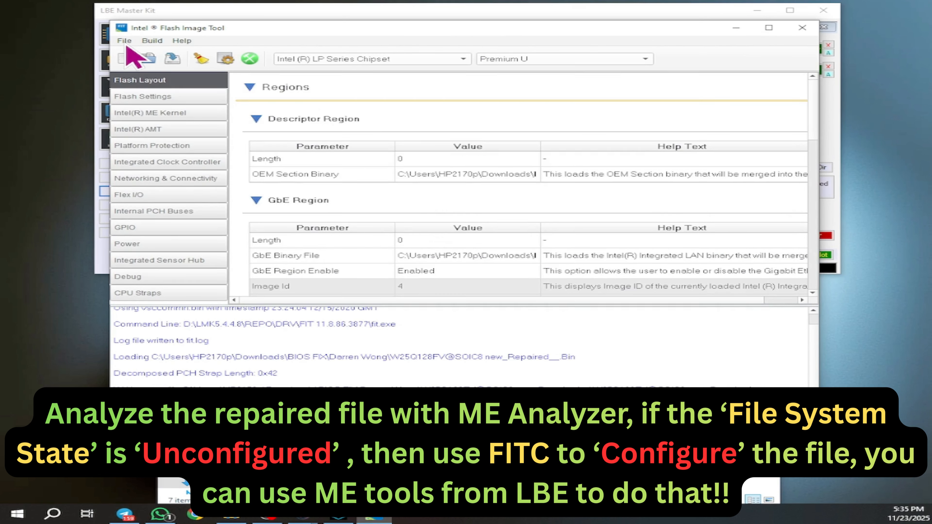
Step: Set Generate Intermediate Files to No in the Flash Image Tool build settings
left_click(152, 40)
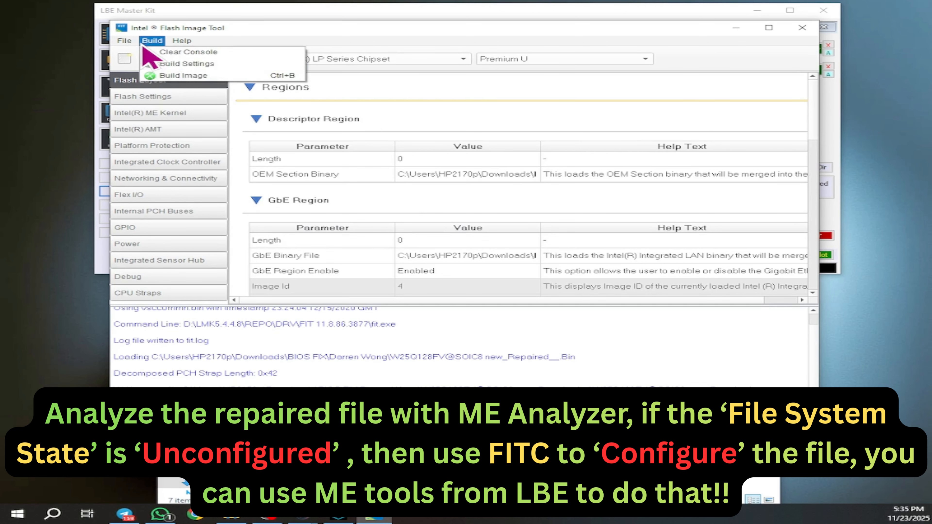
left_click(200, 69)
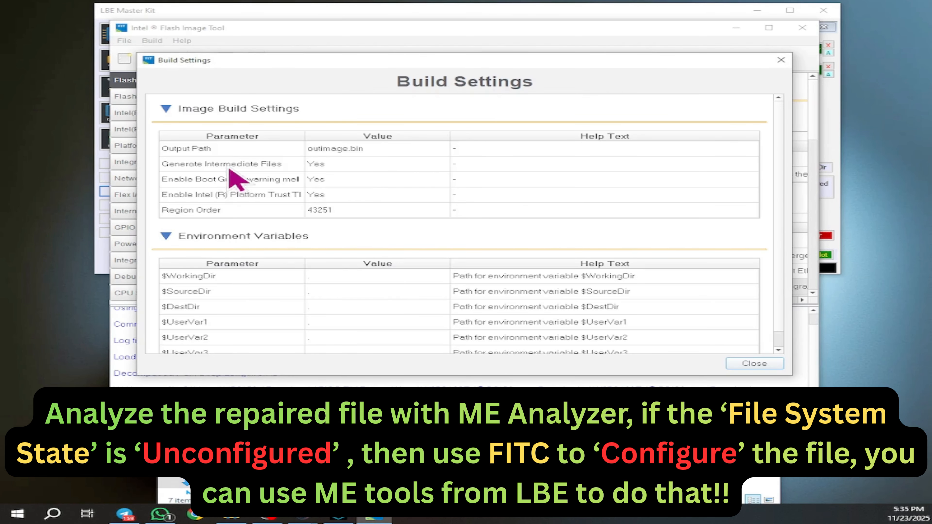
left_click(330, 165)
left_click(336, 164)
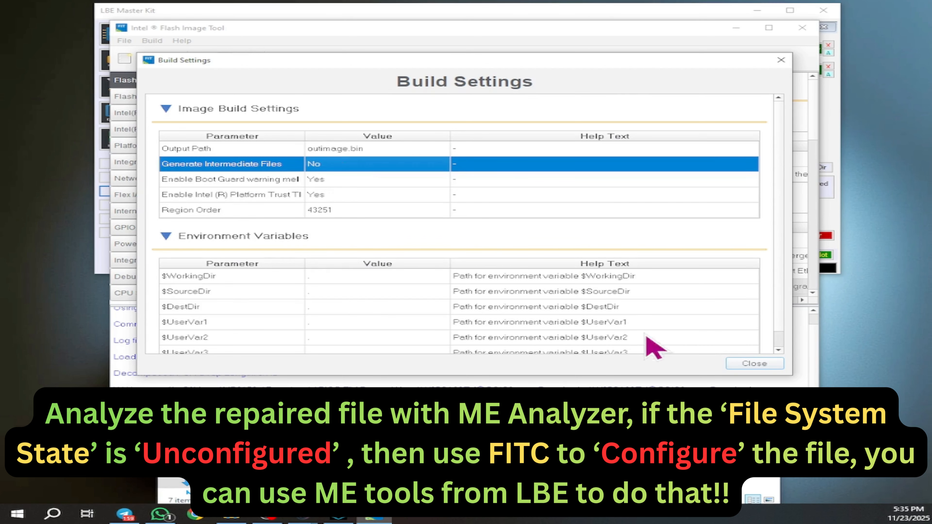
left_click(756, 364)
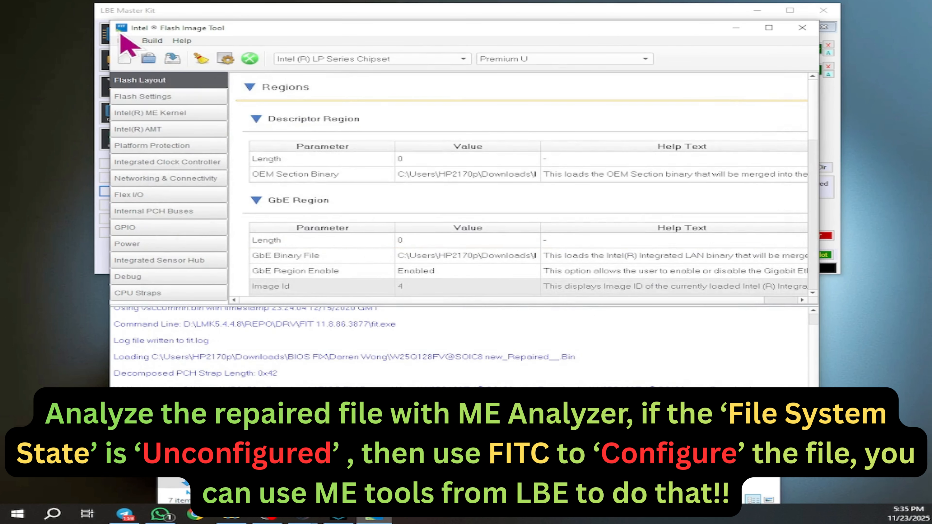
Step: Save the Flash Image Tool configuration as Untitled.xml in the customer's folder
left_click(124, 40)
left_click(152, 87)
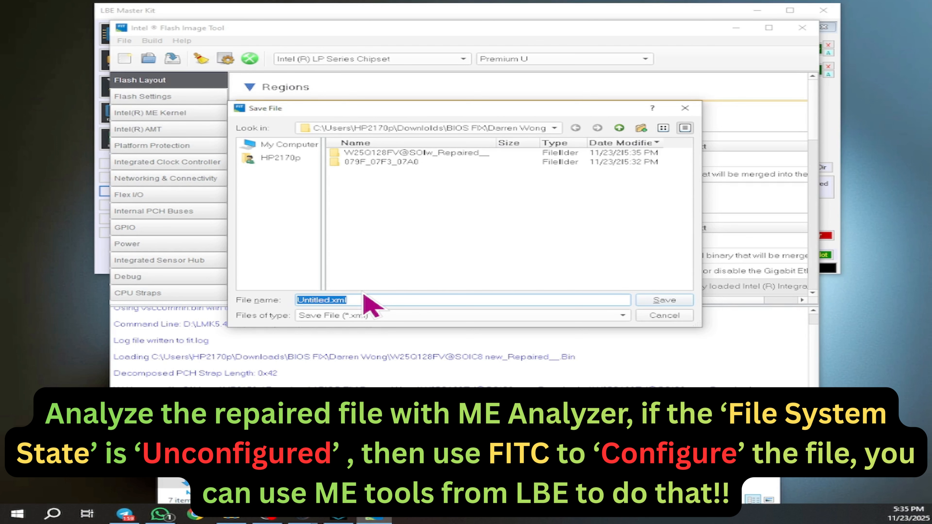
key("Return")
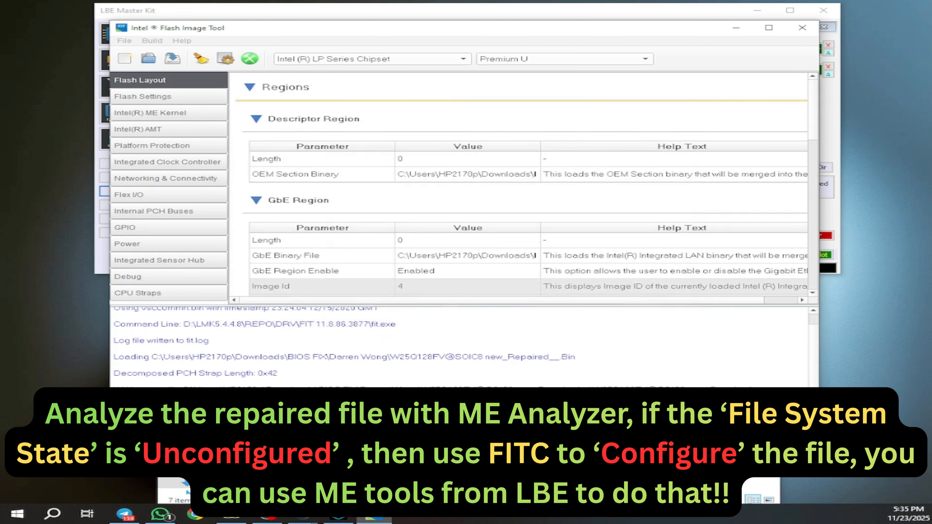
Step: Load the saved Untitled.xml configuration from the customer's folder back into Flash Image Tool
left_click(231, 514)
left_click(261, 400)
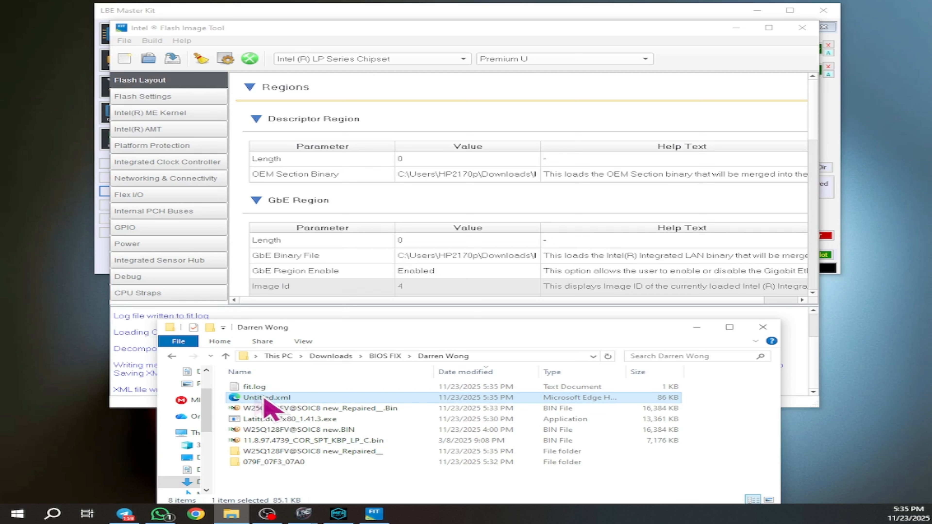
left_click_drag(264, 401, 458, 200)
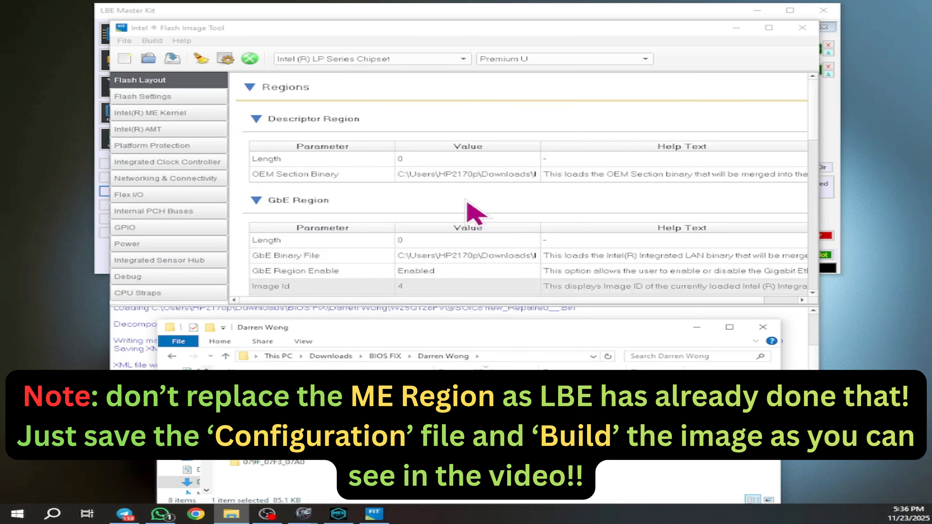
Step: Build the full flash image from the loaded configuration and select outimage.bin in the customer's folder
left_click(285, 36)
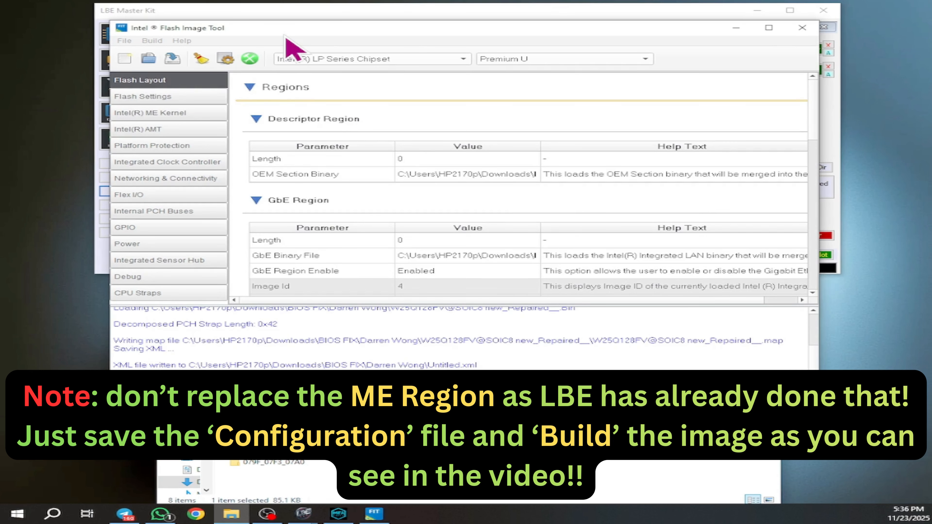
left_click(250, 58)
left_click(552, 246)
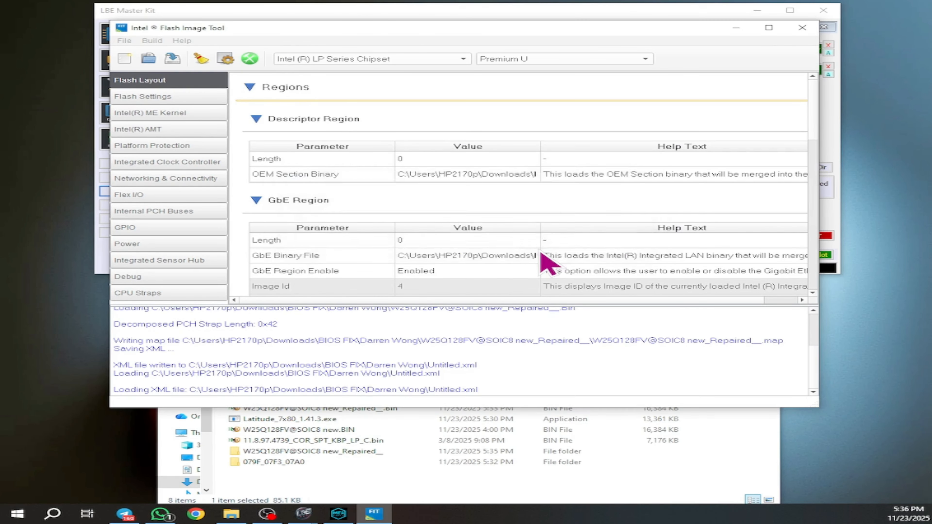
left_click(410, 493)
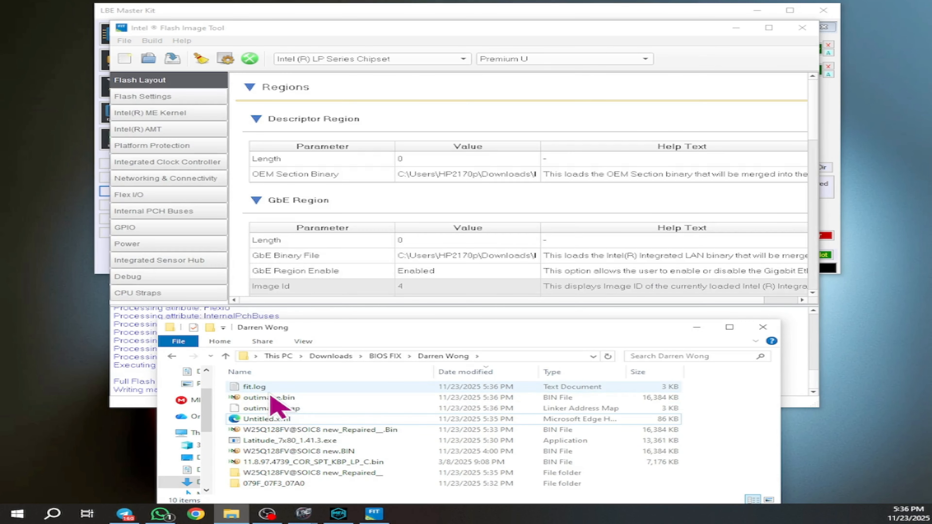
left_click(258, 400)
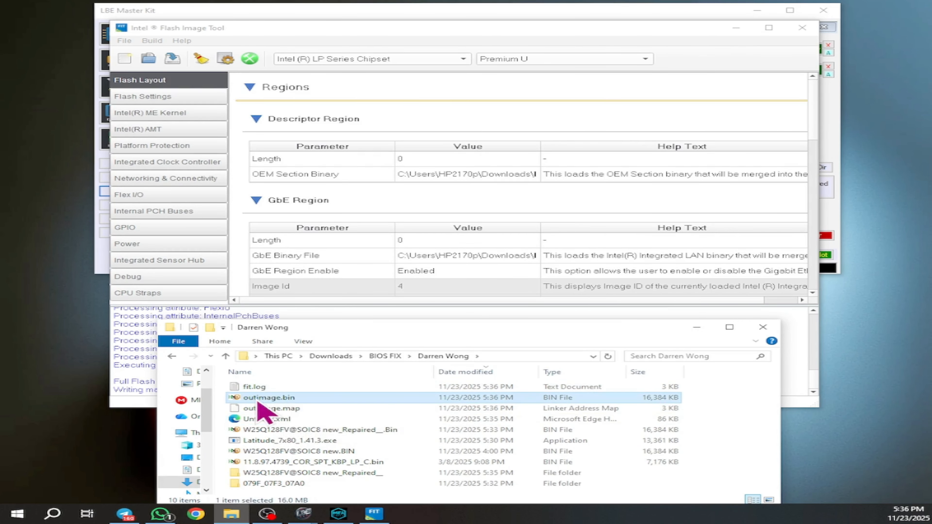
Step: Minimize the open tool windows, analyze outimage.bin in ME Analyzer, and check its File System State
left_click(743, 23)
left_click(765, 15)
left_click(733, 70)
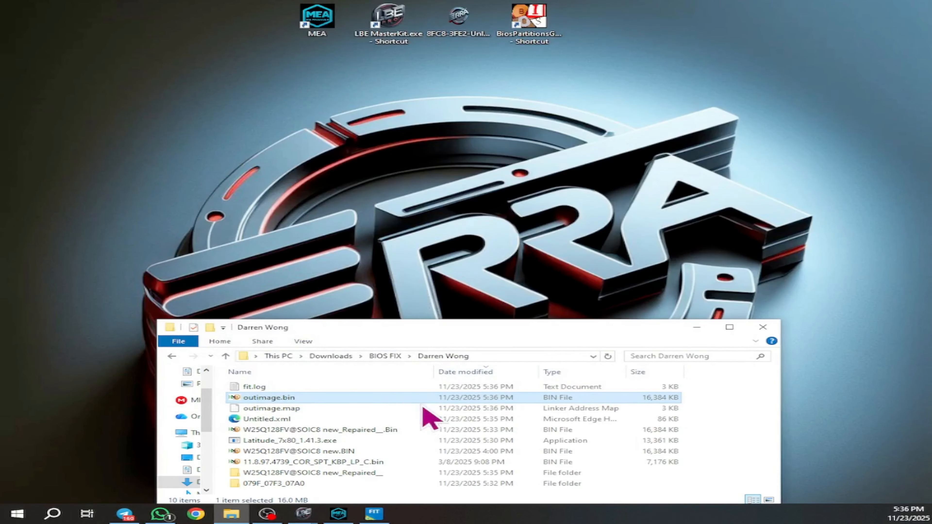
double_click(316, 19)
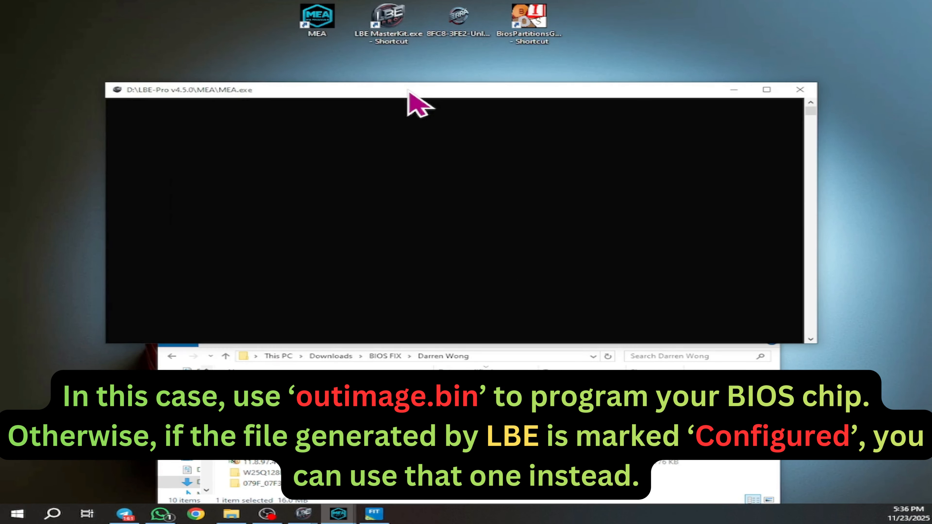
key("Return")
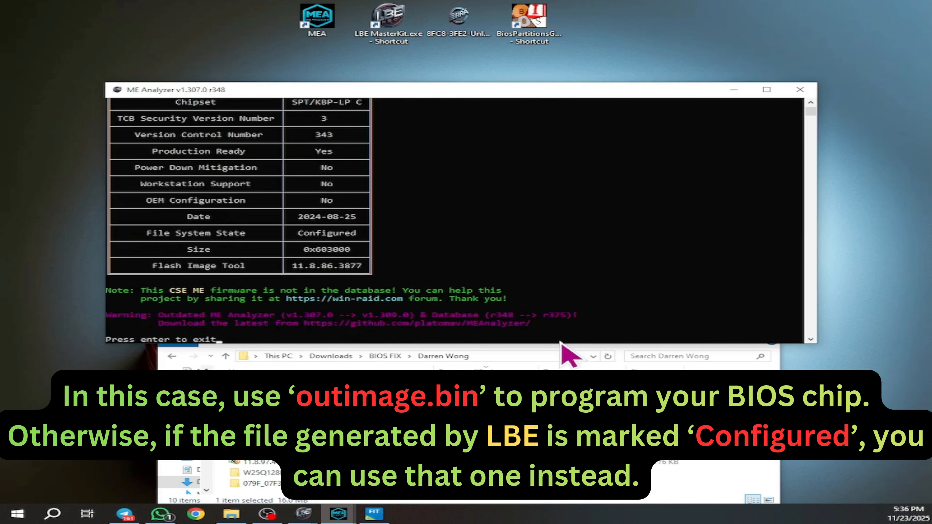
left_click_drag(562, 344, 561, 371)
left_click_drag(292, 233, 356, 235)
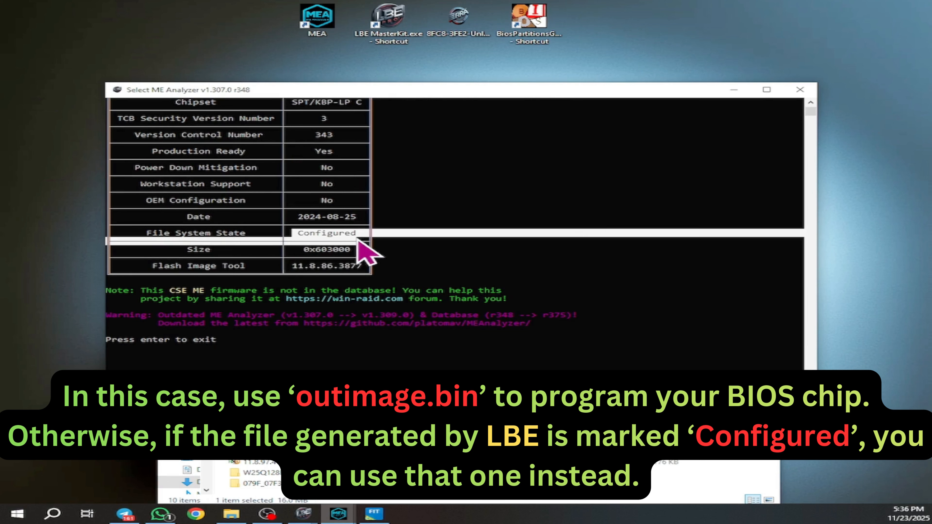
scroll(537, 292, "up", 6)
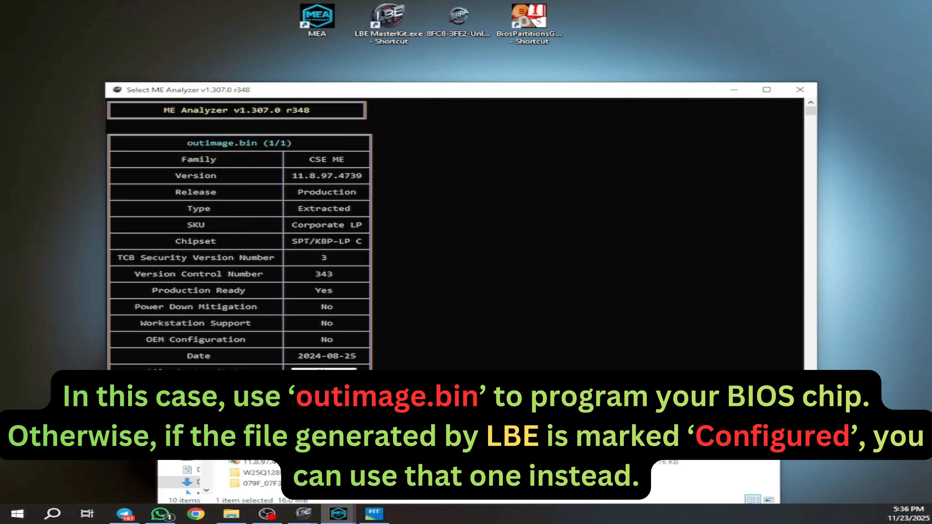
Step: Arrange the ME Analyzer reports for W25Q128FV@SOIC8 new_Repaired__.Bin and outimage.bin side by side, both shown from their file names down
left_click_drag(816, 209, 451, 224)
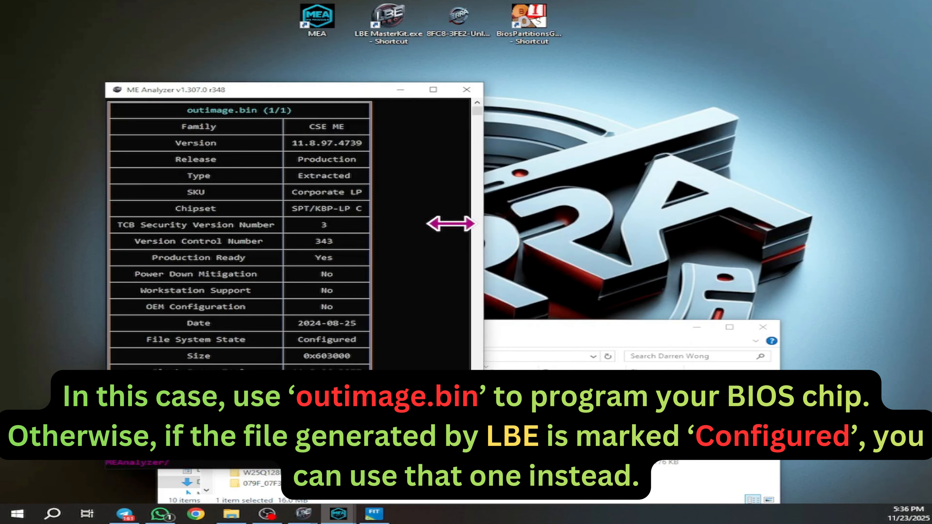
left_click_drag(325, 93, 643, 82)
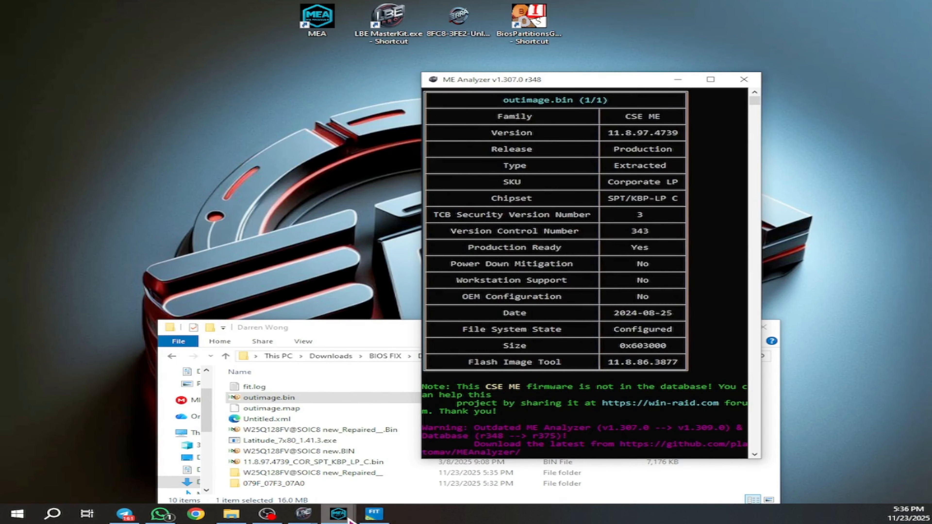
mouse_move(338, 514)
left_click(307, 493)
double_click(530, 46)
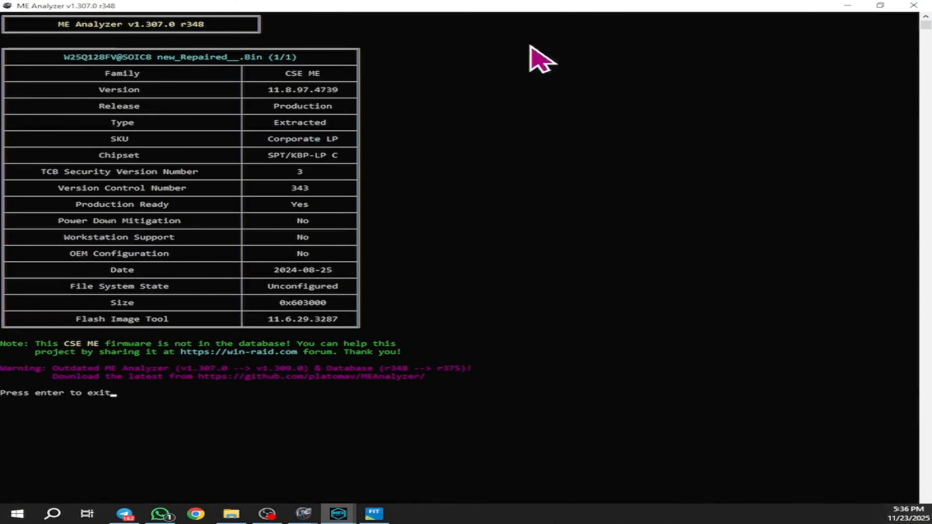
left_click_drag(564, 5, 345, 78)
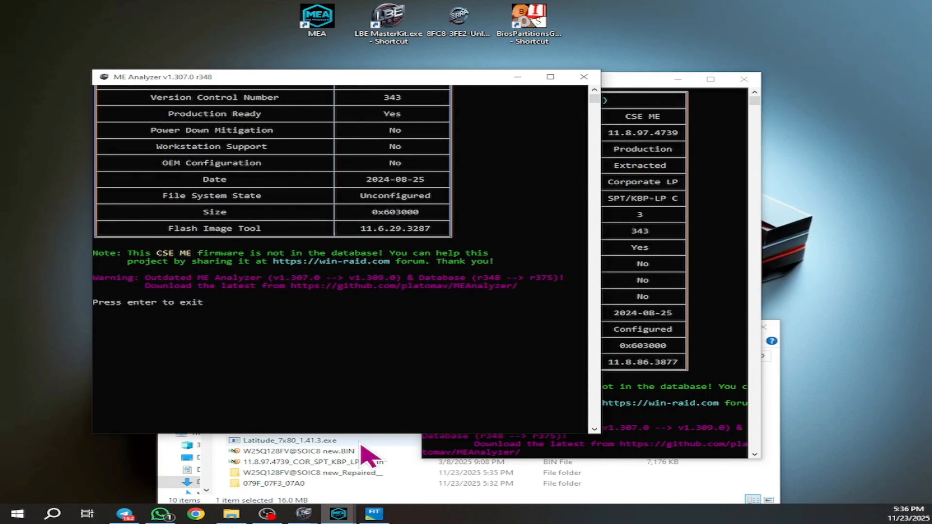
left_click_drag(358, 433, 370, 464)
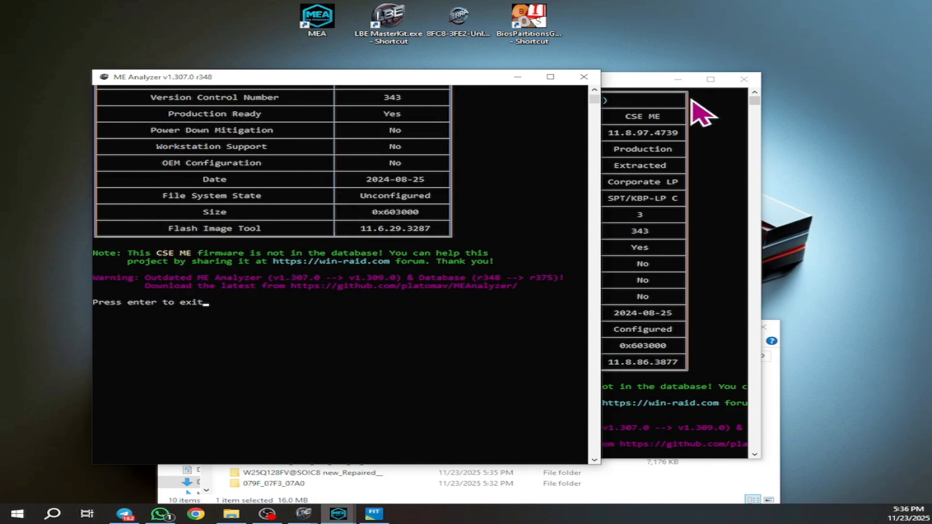
left_click(646, 88)
scroll(270, 291, "up", 4)
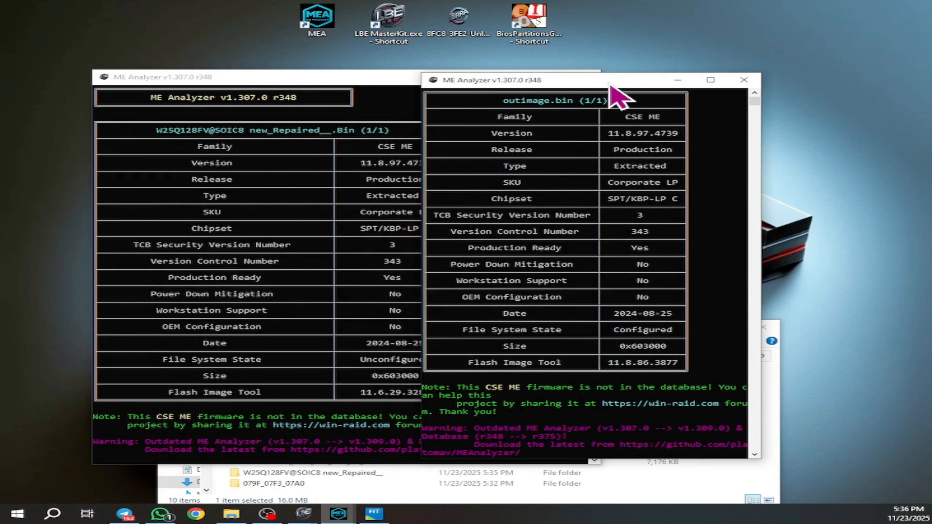
left_click_drag(610, 85, 651, 84)
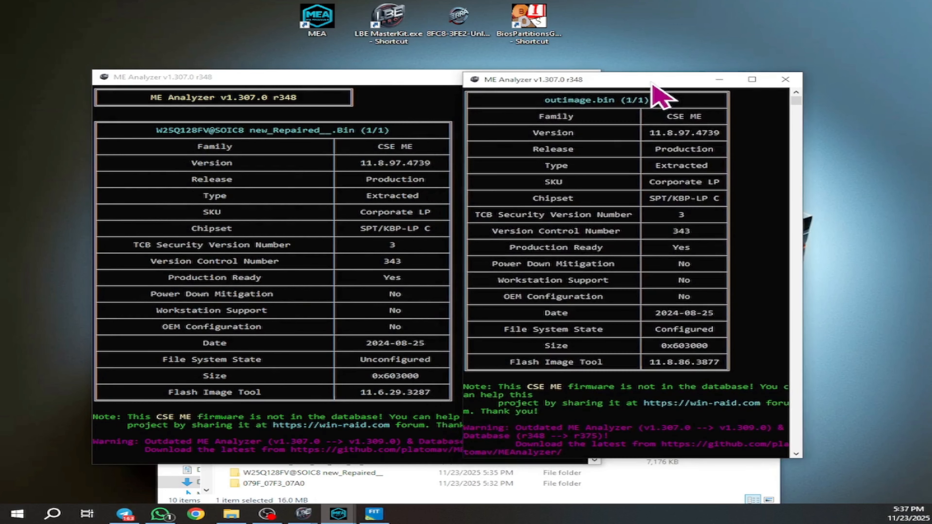
scroll(531, 209, "up", 2)
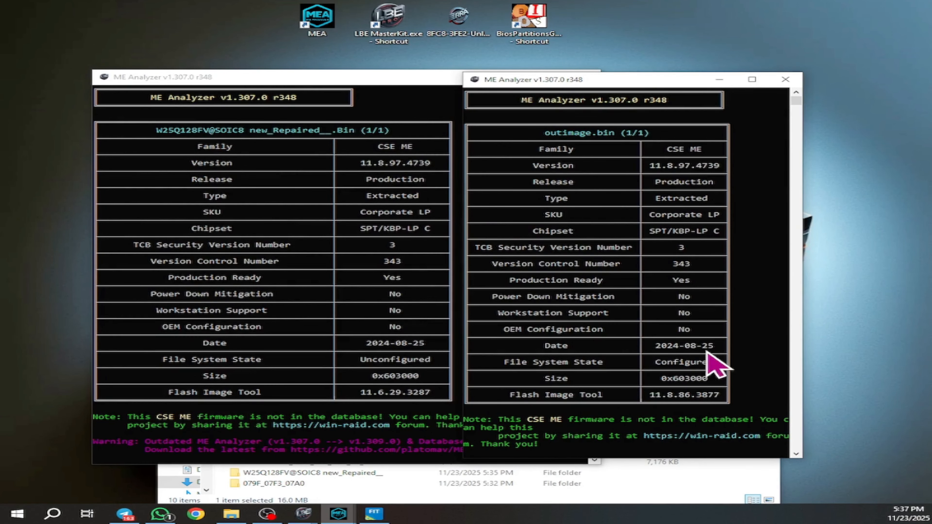
Step: Compare the File System State of the repaired file with that of outimage.bin, highlighting each value and the outimage.bin name
left_click(376, 369)
left_click_drag(349, 359, 425, 360)
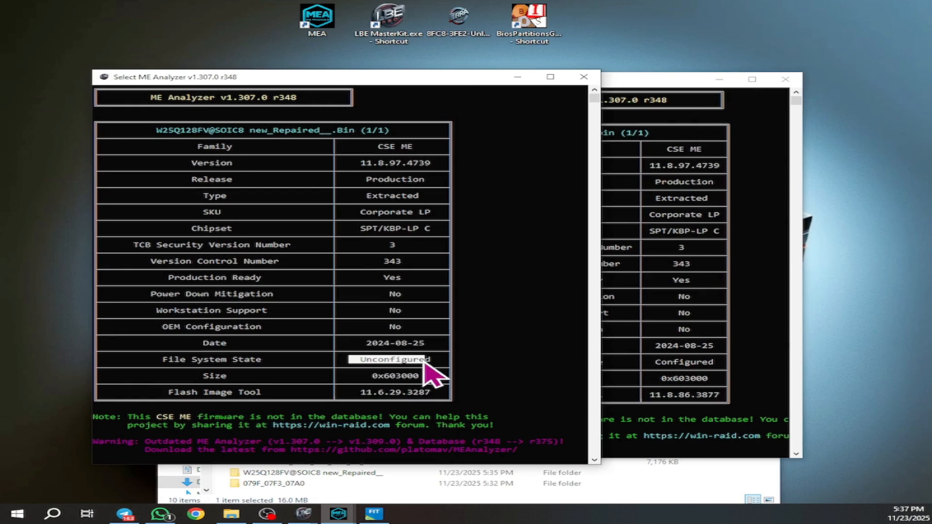
left_click(654, 363)
left_click_drag(650, 362, 714, 362)
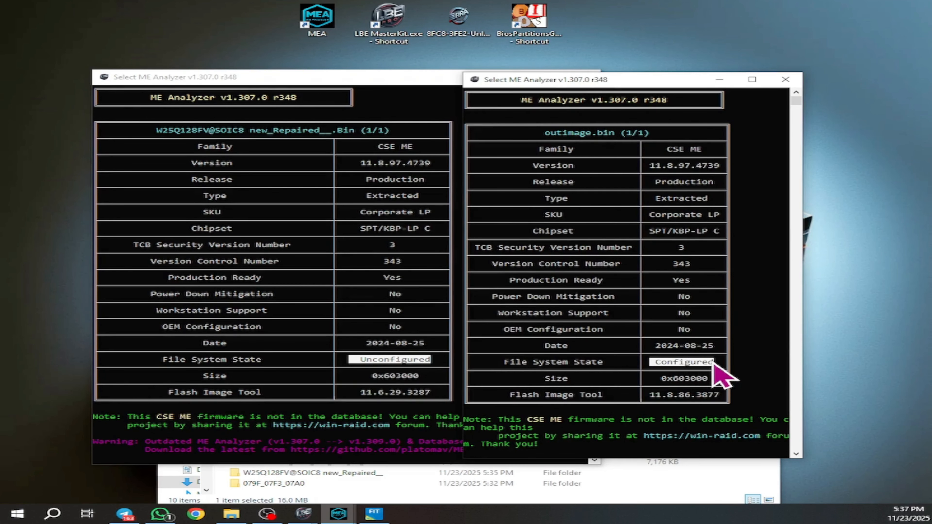
left_click_drag(533, 133, 638, 135)
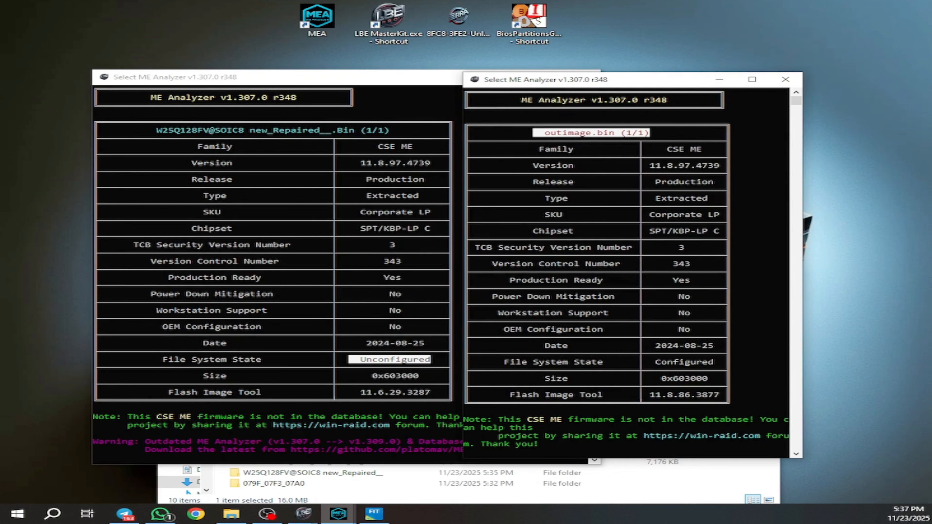
Step: Close both ME Analyzer reports and move the customer's folder window up the desktop
left_click(786, 80)
left_click(586, 77)
left_click_drag(553, 339, 547, 240)
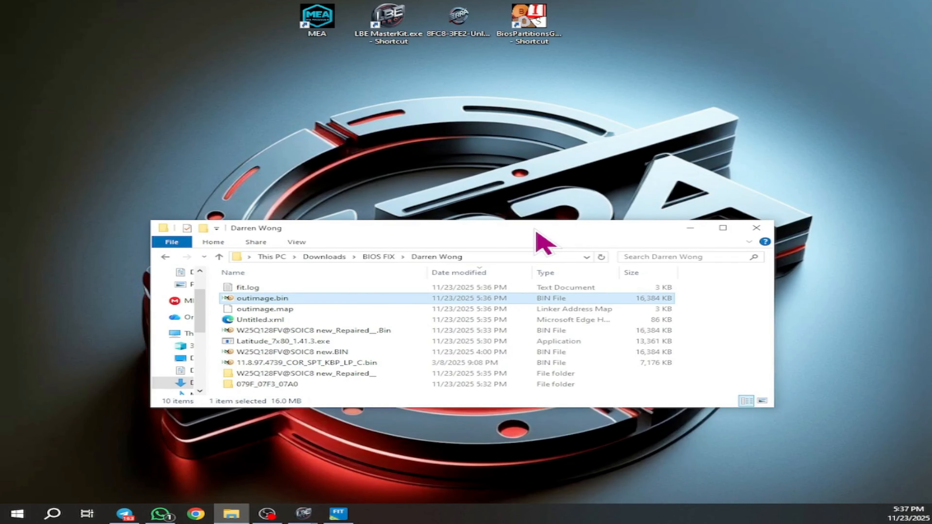
Step: Restore the ME Utility and LBE Master Kit windows, and place ME Utility in front, below the repair log
left_click(303, 514)
left_click(349, 494)
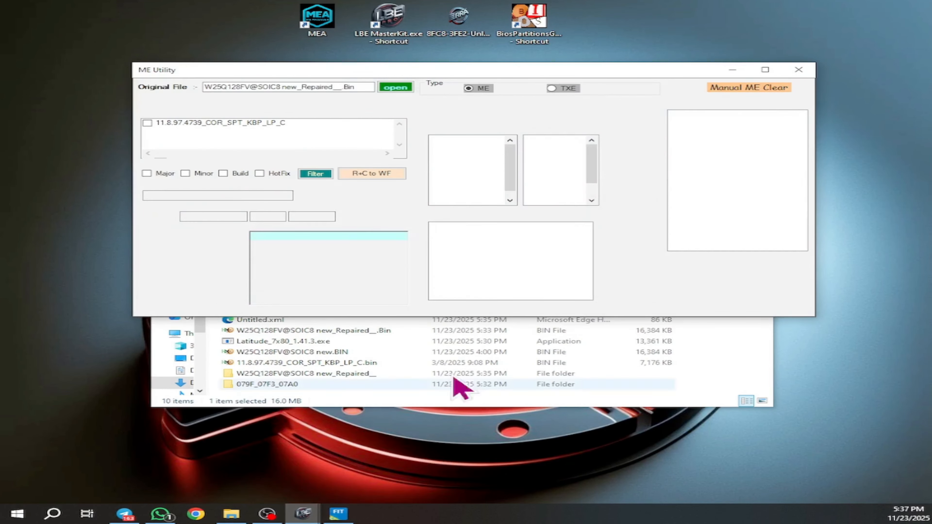
left_click(303, 513)
left_click(294, 489)
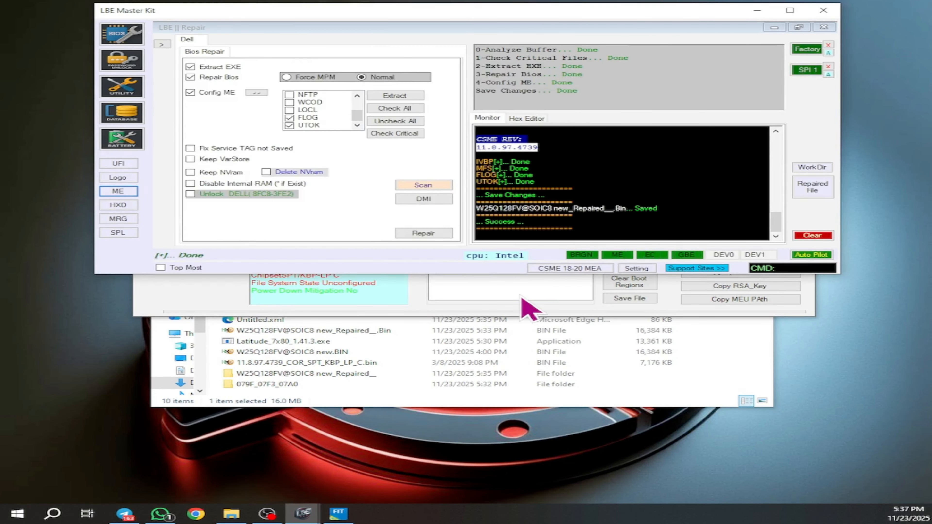
left_click(531, 308)
left_click_drag(530, 74, 536, 212)
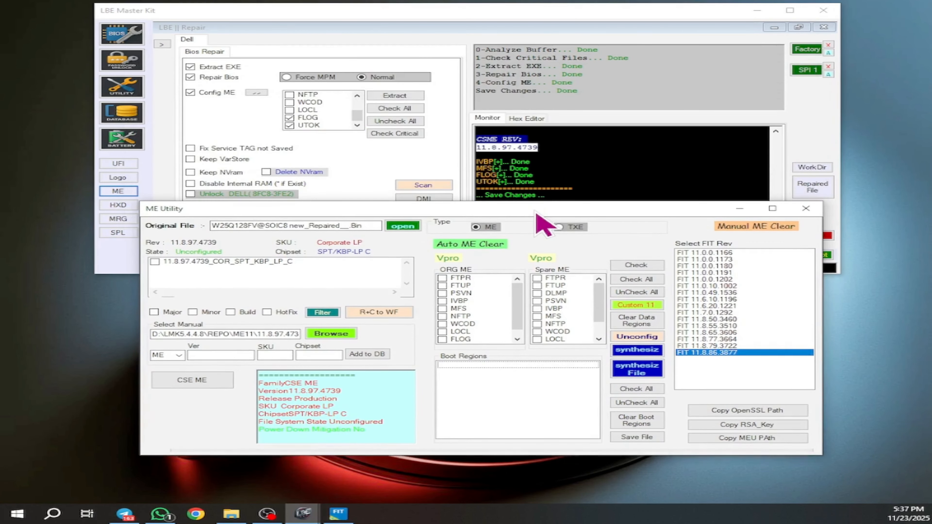